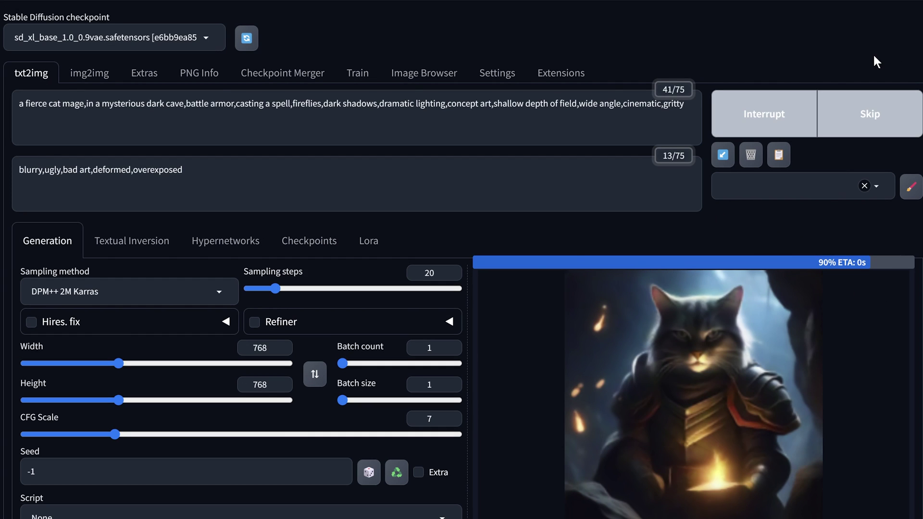
Open the finished armored cat image full size in the lightbox.
{"action": "left_click", "coordinate": [736, 388]}
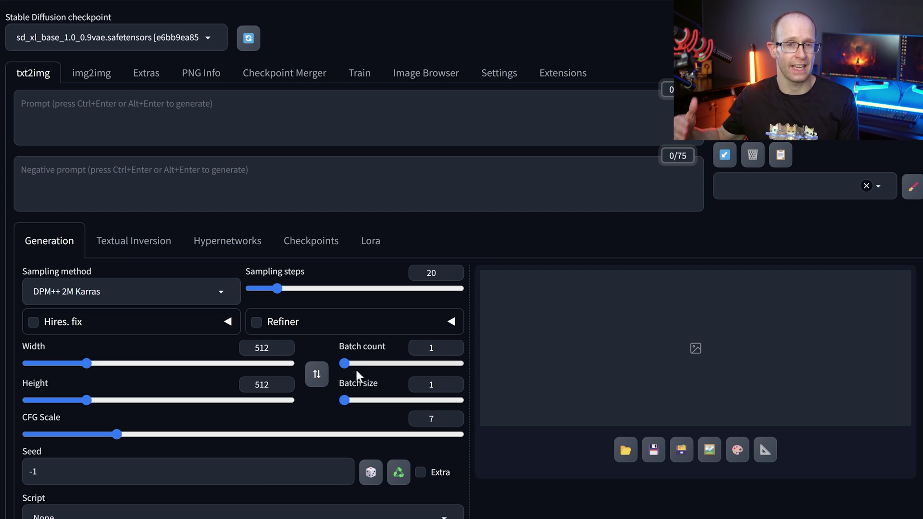
Set the width and height fields to 768 each.
{"action": "double_click", "coordinate": [262, 348]}
{"action": "type", "text": "768"}
{"action": "double_click", "coordinate": [269, 384]}
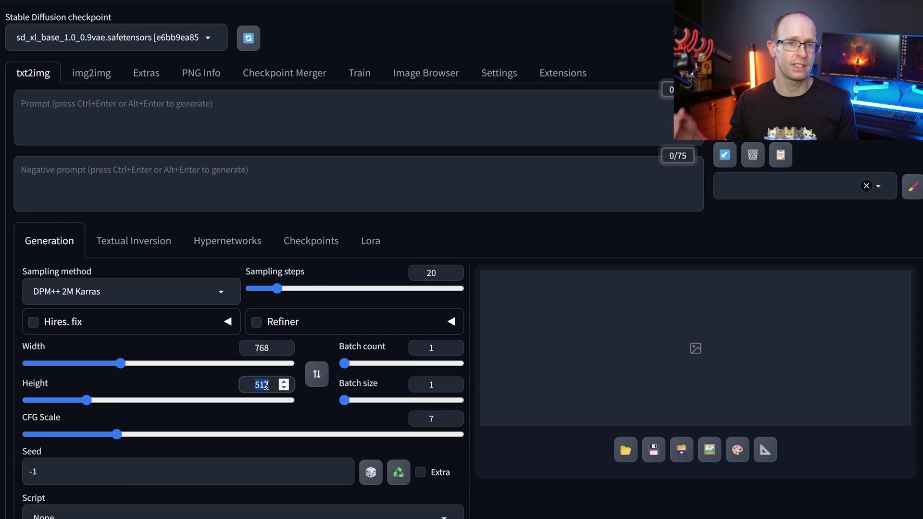
{"action": "type", "text": "768"}
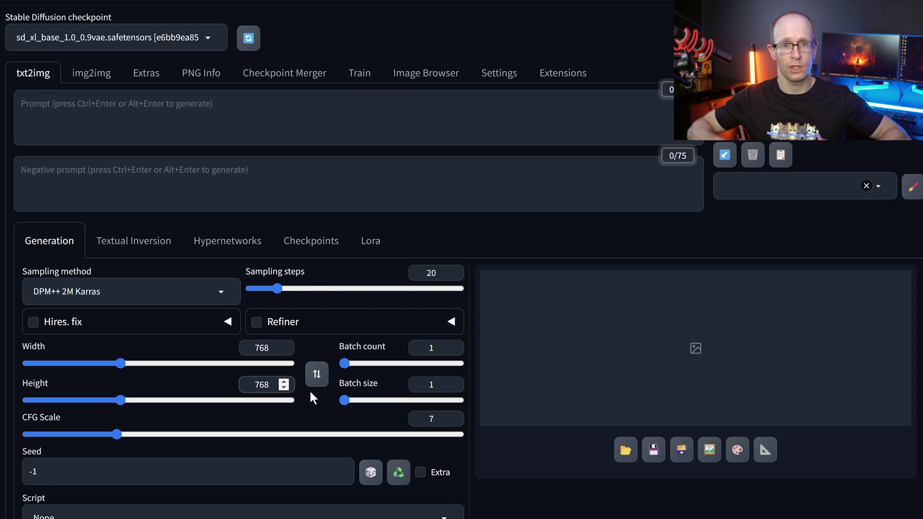
Place the cursor in the Prompt box, ready to write the image description.
{"action": "left_click", "coordinate": [444, 118]}
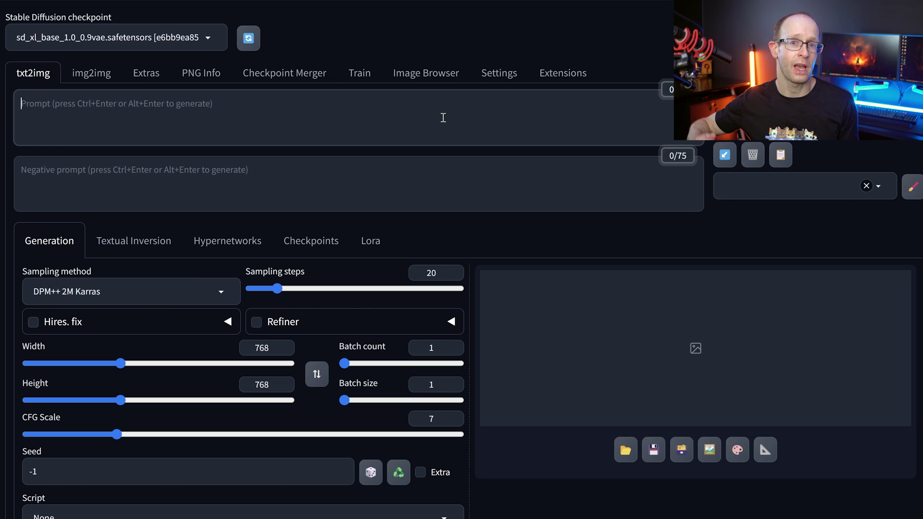
{"action": "left_click", "coordinate": [357, 180]}
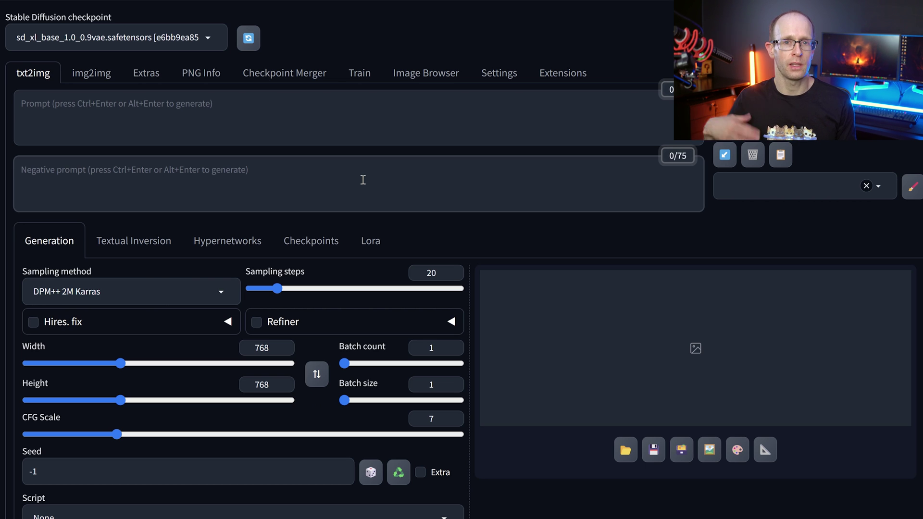
{"action": "left_click", "coordinate": [338, 117]}
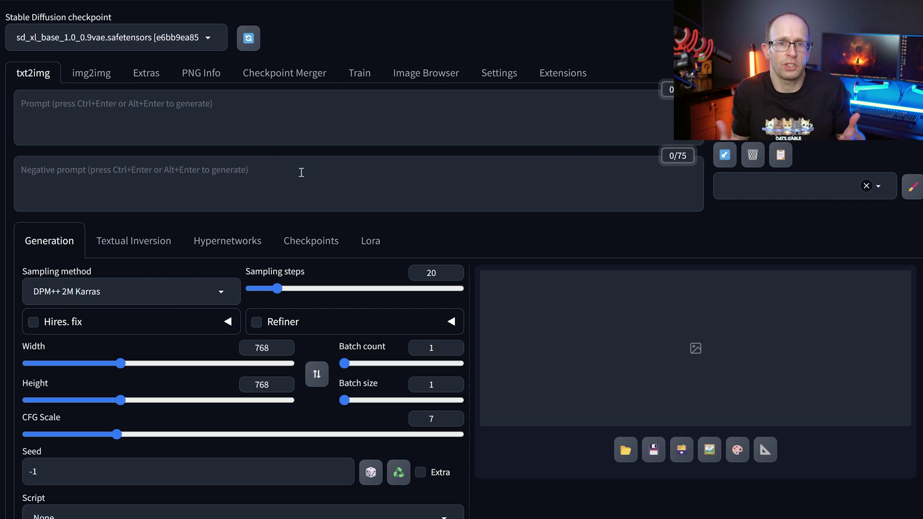
{"action": "left_click", "coordinate": [336, 118]}
Write the prompt 'a fierce cat mage, in a mysterious dark cave, battle armor, casting a spell, fireflies, dark shadows, dramatic lighting, concept art…'.
{"action": "type", "text": "a fierce cat"}
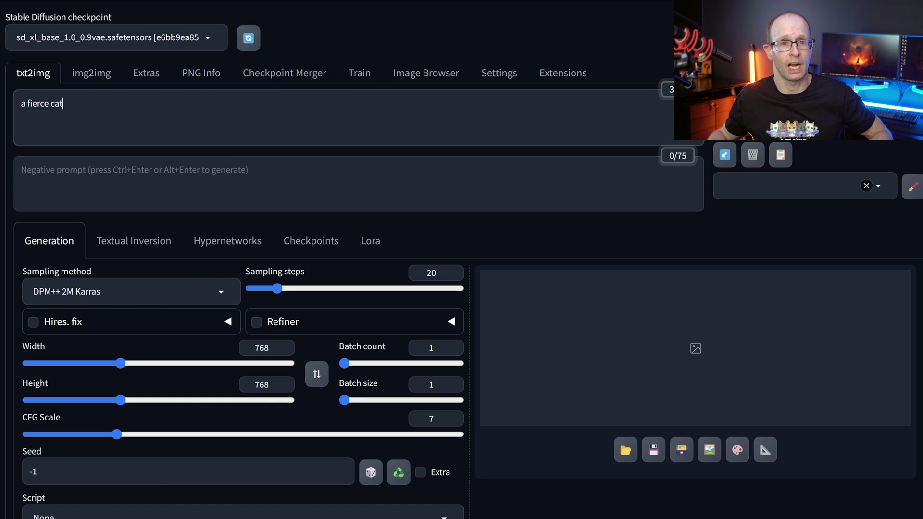
{"action": "type", "text": " mage,in a mysterious dark cave"}
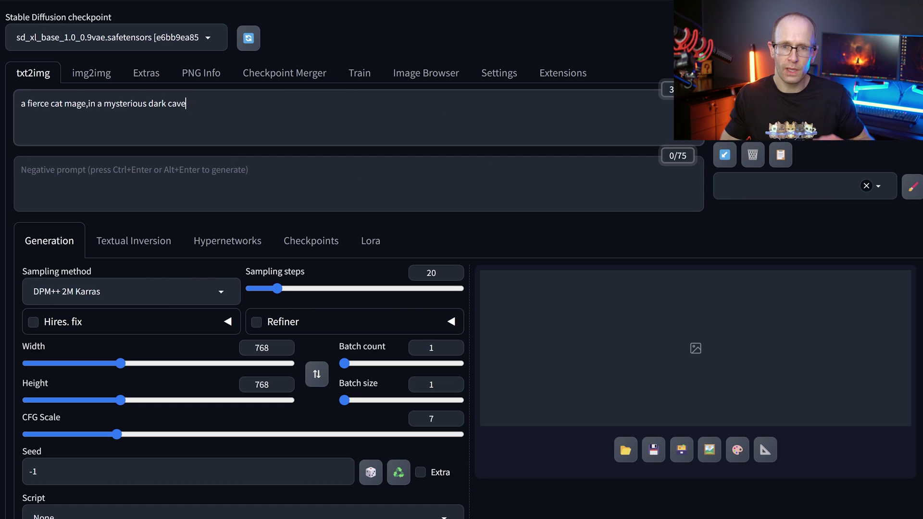
{"action": "type", "text": ",battle armor,casting a f"}
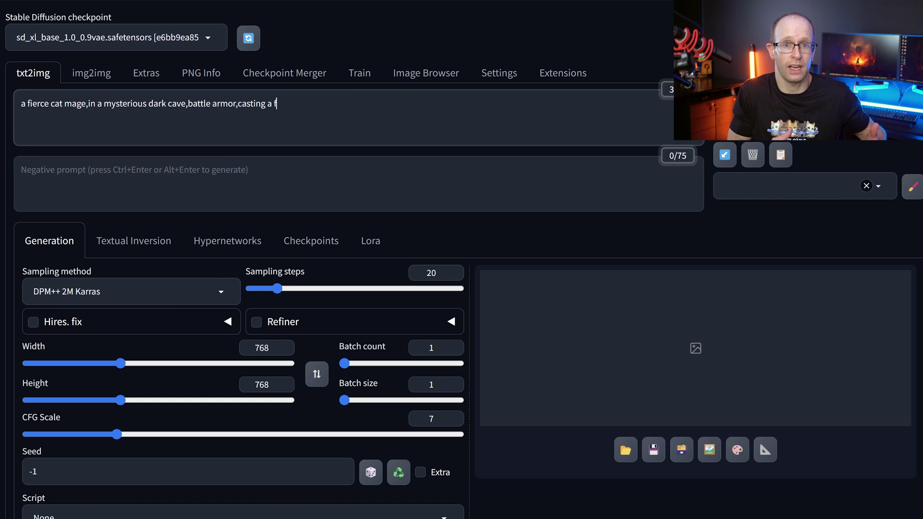
{"action": "key", "text": "BackSpace"}
{"action": "type", "text": "spell,fireflies,dark shadows"}
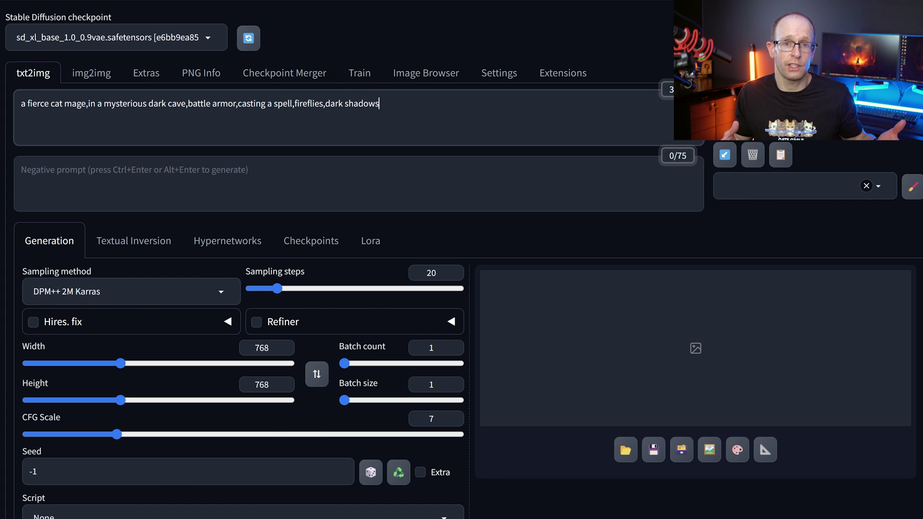
{"action": "type", "text": ",dramatic lighting,co"}
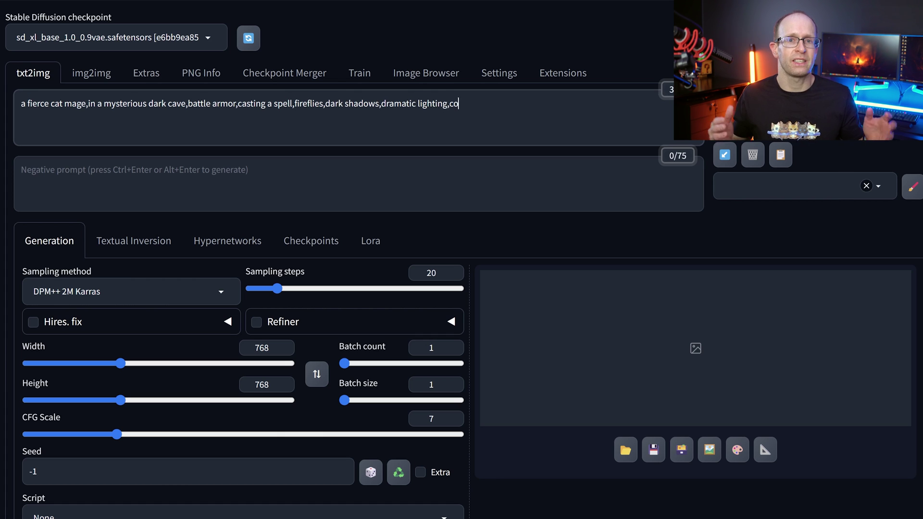
{"action": "type", "text": "ncept art,shallow depth of field"}
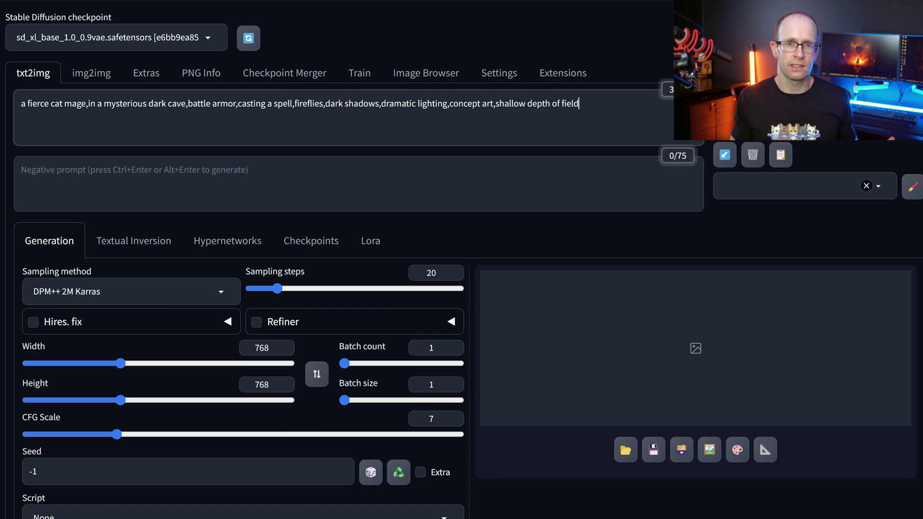
{"action": "type", "text": ",wide angle,cinematic,gr"}
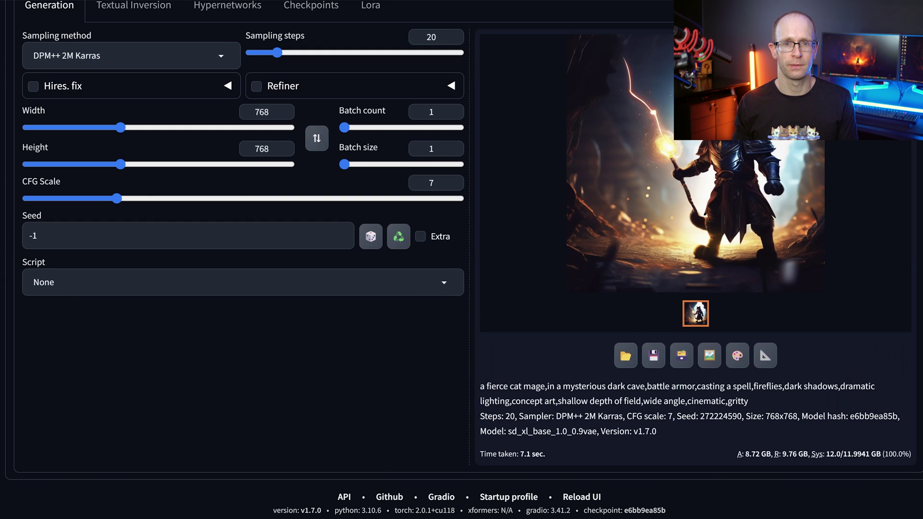
Inspect the generated cat mage full size, then close the view.
{"action": "left_click", "coordinate": [728, 158]}
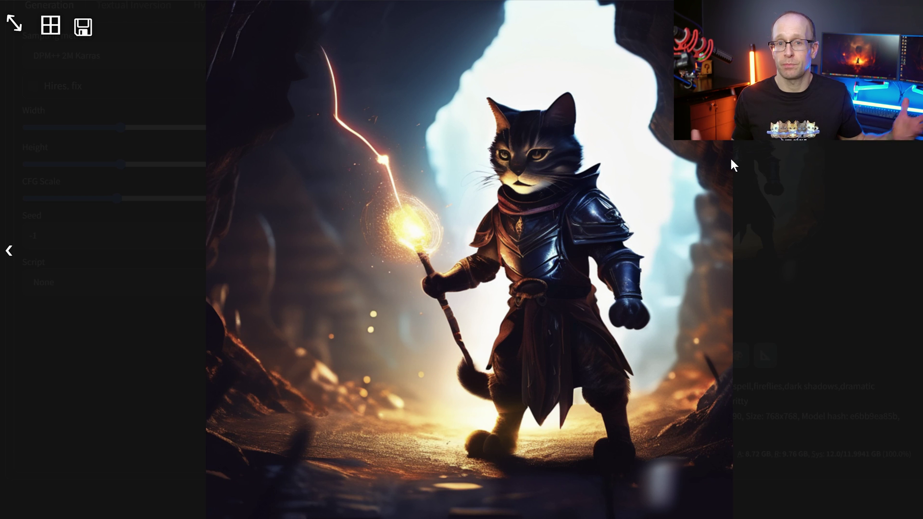
{"action": "left_click", "coordinate": [871, 150]}
{"action": "scroll", "coordinate": [824, 181], "scroll_direction": "up", "scroll_amount": 5}
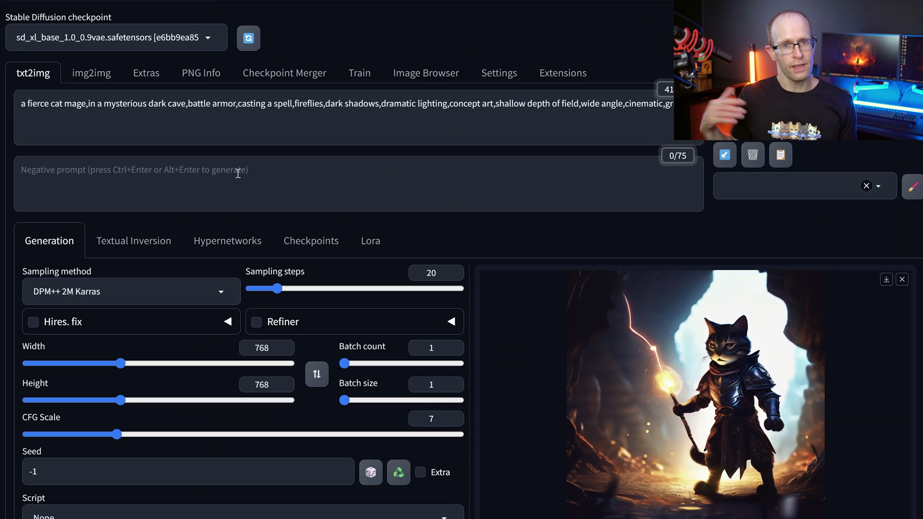
Add negative prompt 'blurry,ugly,bad art,deformed,overexposed', generate, and view the new image full size.
{"action": "left_click", "coordinate": [160, 175]}
{"action": "type", "text": "blurry,ug"}
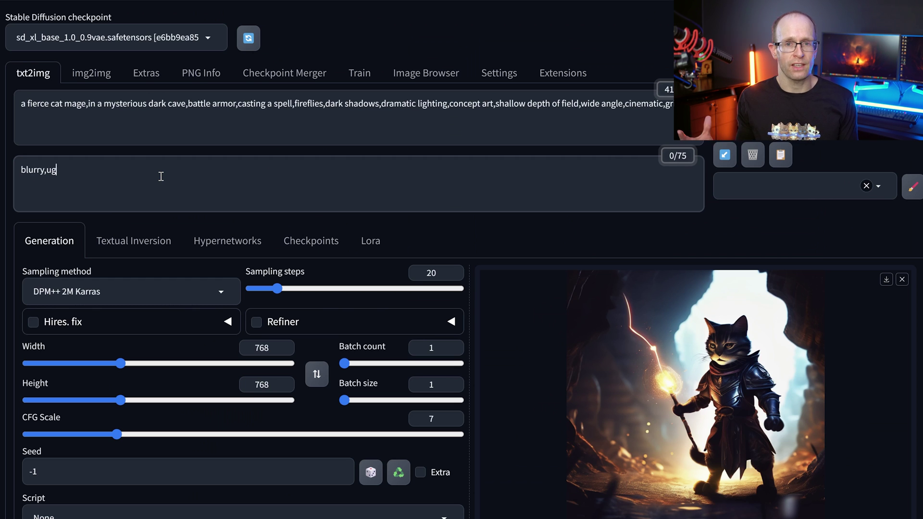
{"action": "type", "text": "ly,bad art,defor"}
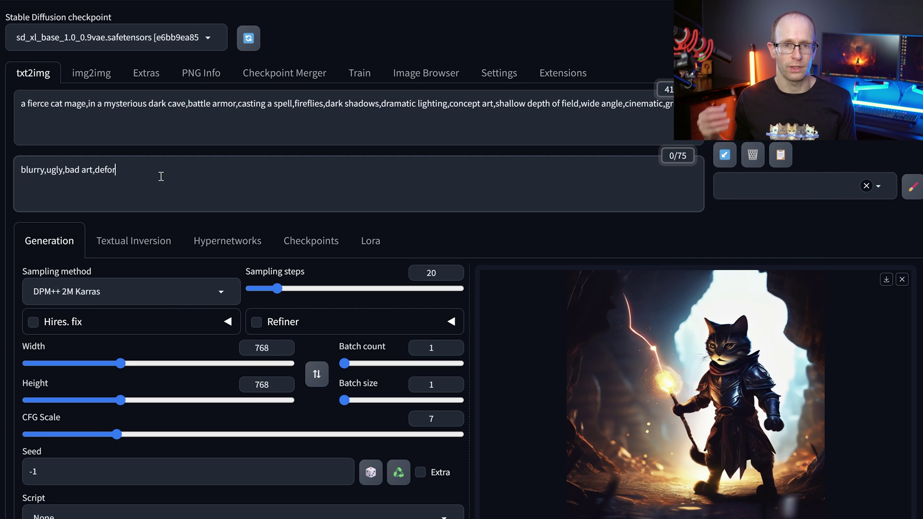
{"action": "type", "text": "med,overexposed"}
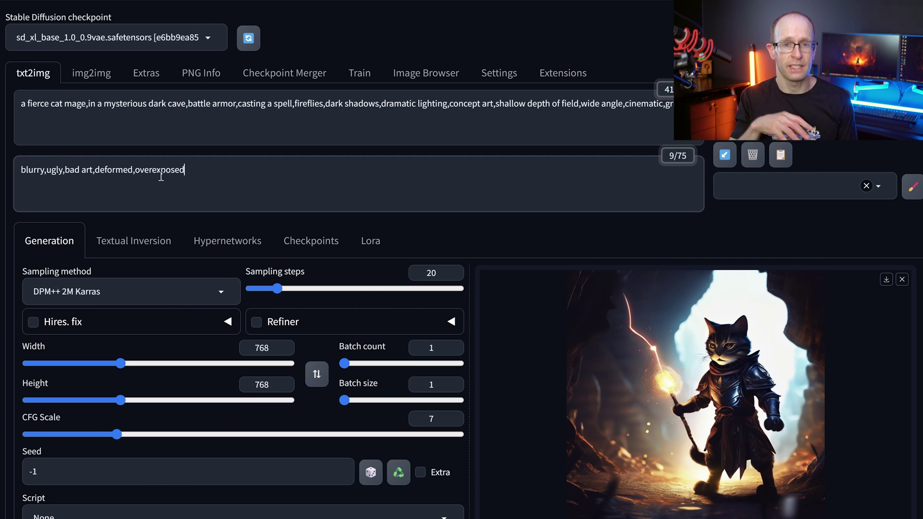
{"action": "key", "text": "ctrl+Return"}
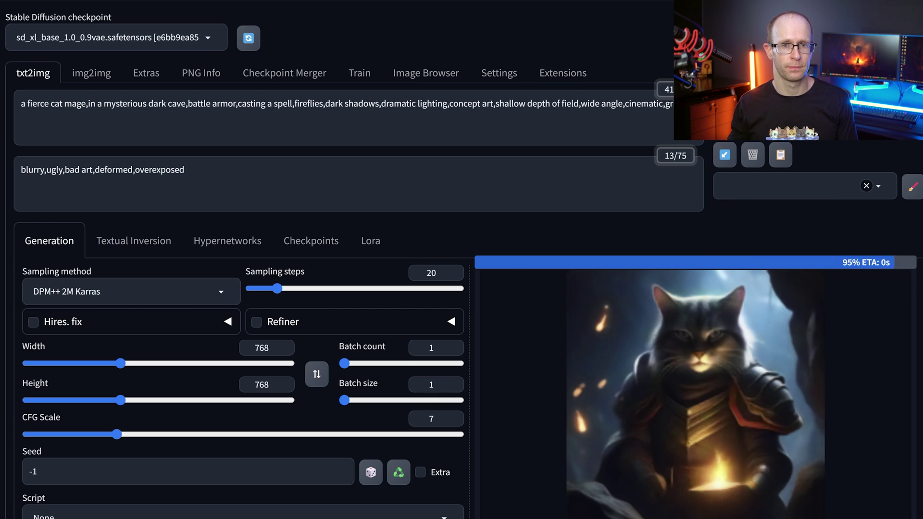
{"action": "left_click", "coordinate": [739, 388]}
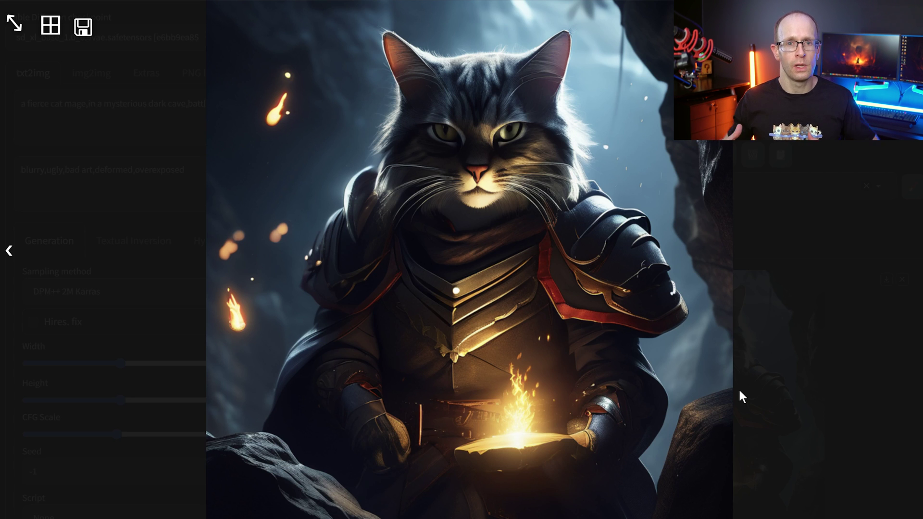
{"action": "left_click", "coordinate": [739, 388]}
{"action": "scroll", "coordinate": [629, 387], "scroll_direction": "down", "scroll_amount": 4}
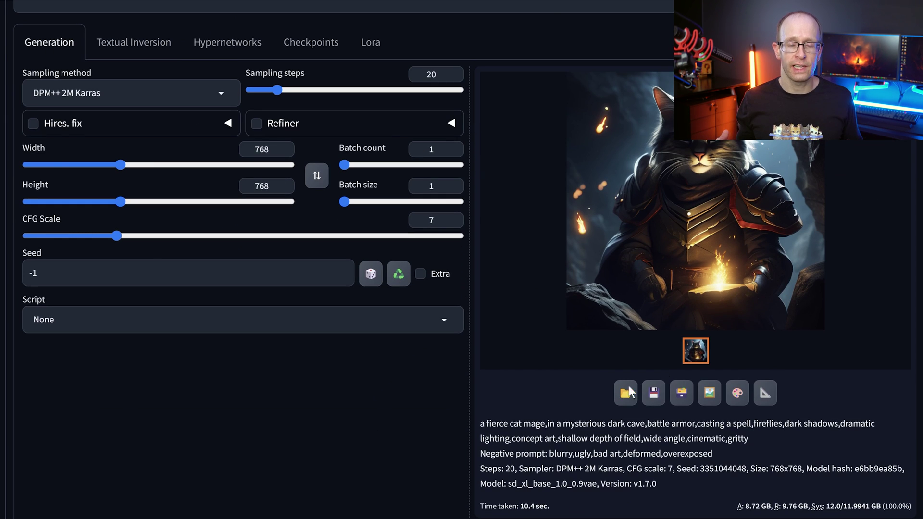
{"action": "left_click_drag", "start_coordinate": [480, 423], "coordinate": [669, 488]}
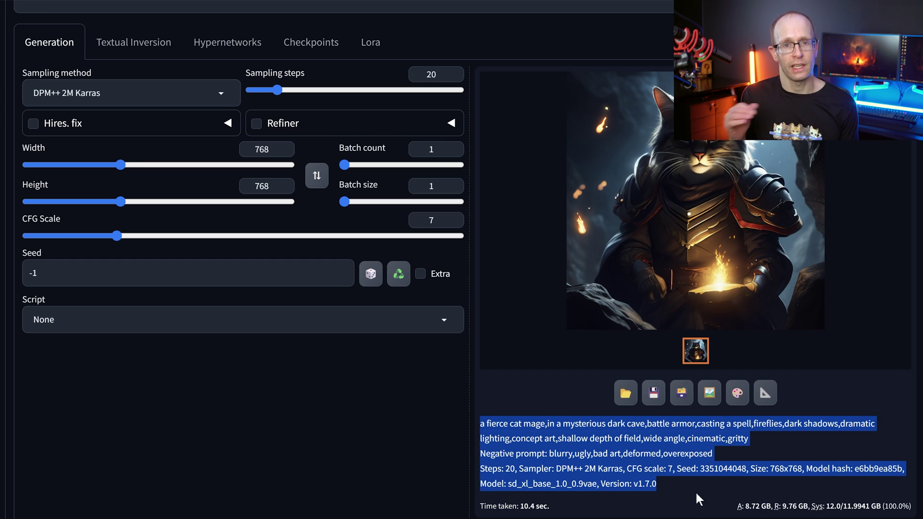
{"action": "double_click", "coordinate": [724, 468]}
{"action": "key", "text": "ctrl+c"}
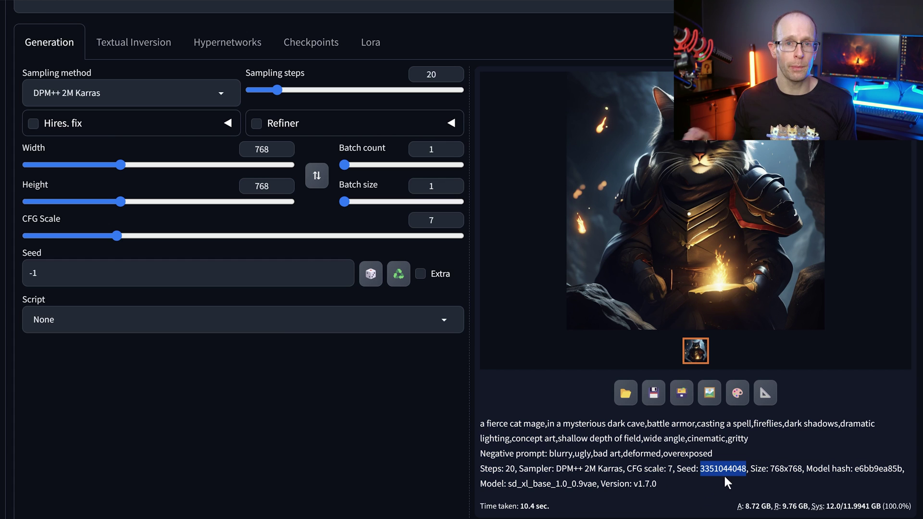
{"action": "triple_click", "coordinate": [85, 276]}
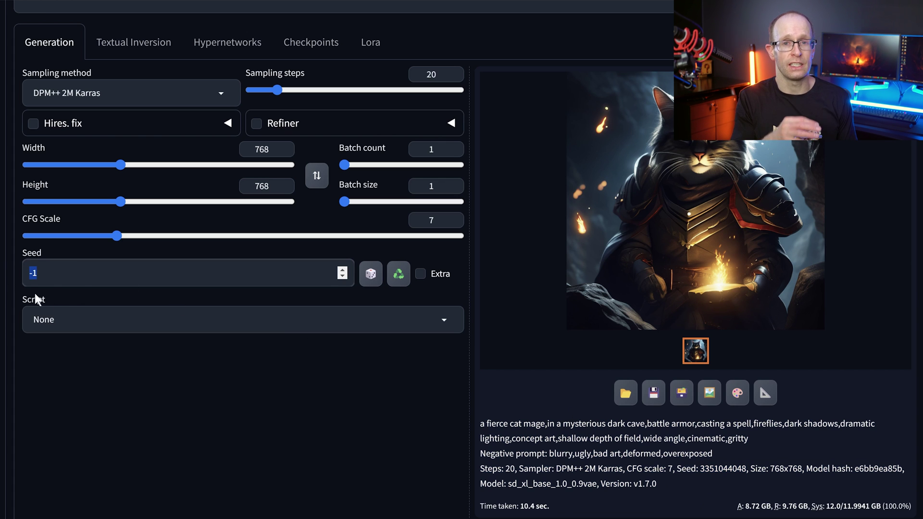
{"action": "key", "text": "ctrl+v"}
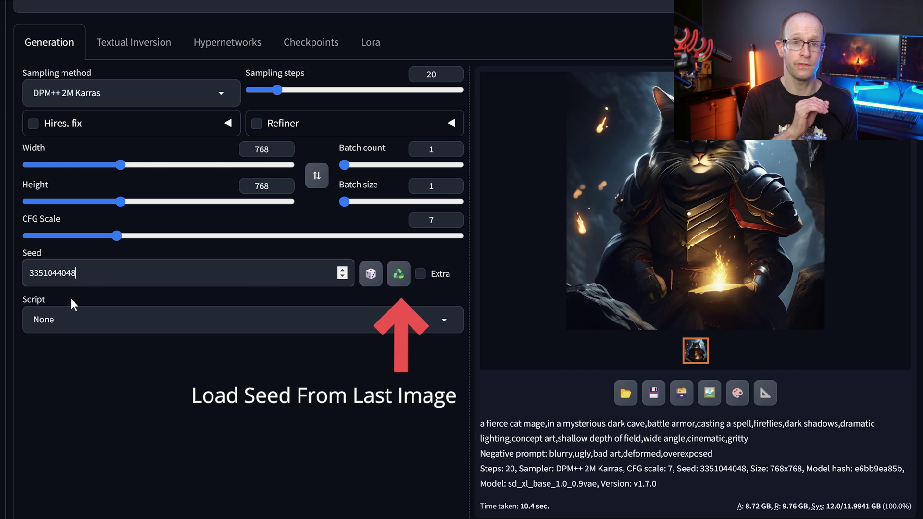
{"action": "scroll", "coordinate": [669, 233], "scroll_direction": "up", "scroll_amount": 4}
{"action": "key", "text": "ctrl+Return"}
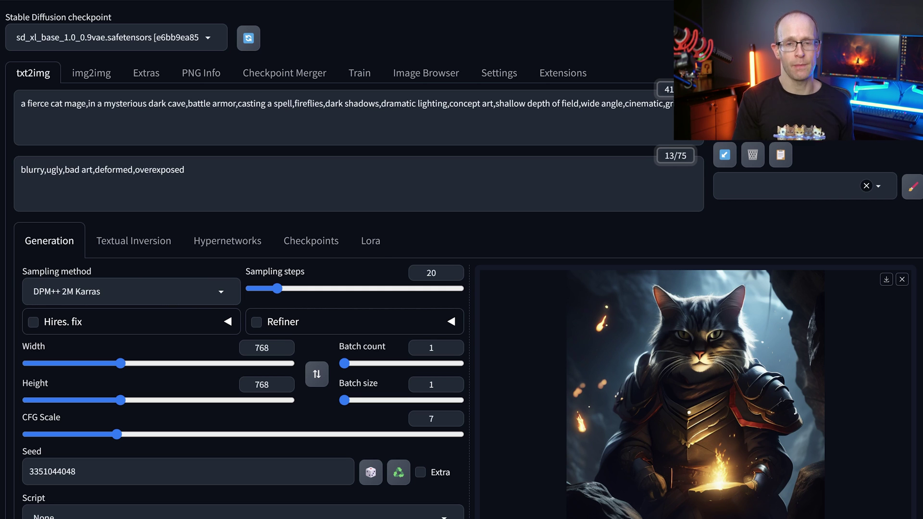
Open the Sampling method dropdown to see the available samplers.
{"action": "left_click", "coordinate": [223, 291]}
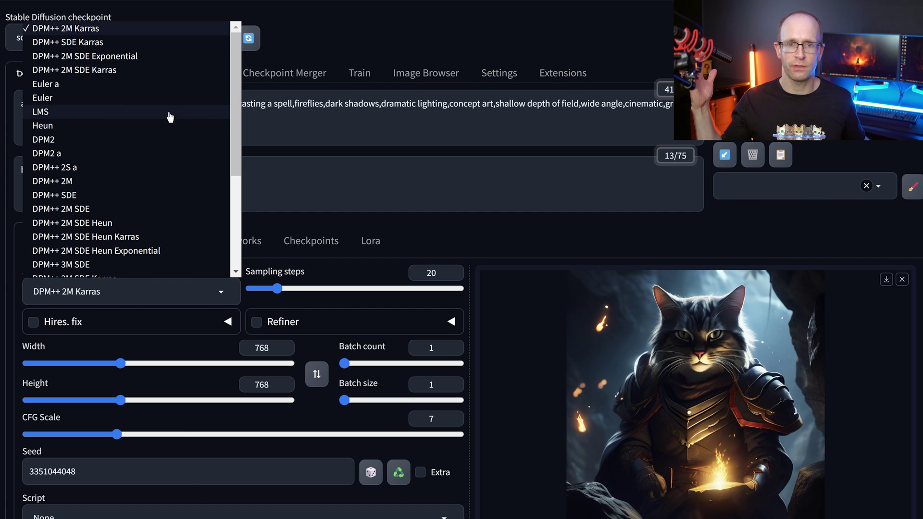
Switch the sampler to Euler, generate, and check the result full screen.
{"action": "scroll", "coordinate": [170, 127], "scroll_direction": "down", "scroll_amount": 1}
{"action": "scroll", "coordinate": [171, 127], "scroll_direction": "down", "scroll_amount": 2}
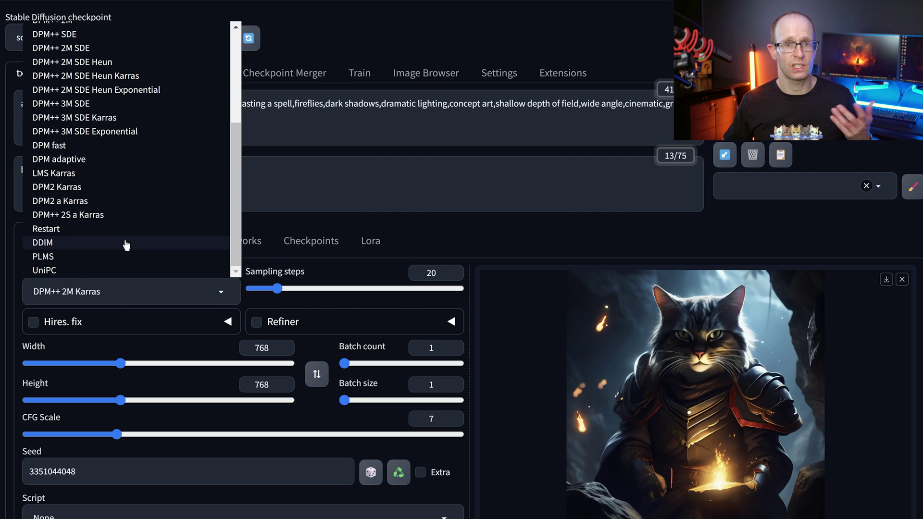
{"action": "scroll", "coordinate": [94, 102], "scroll_direction": "up", "scroll_amount": 1}
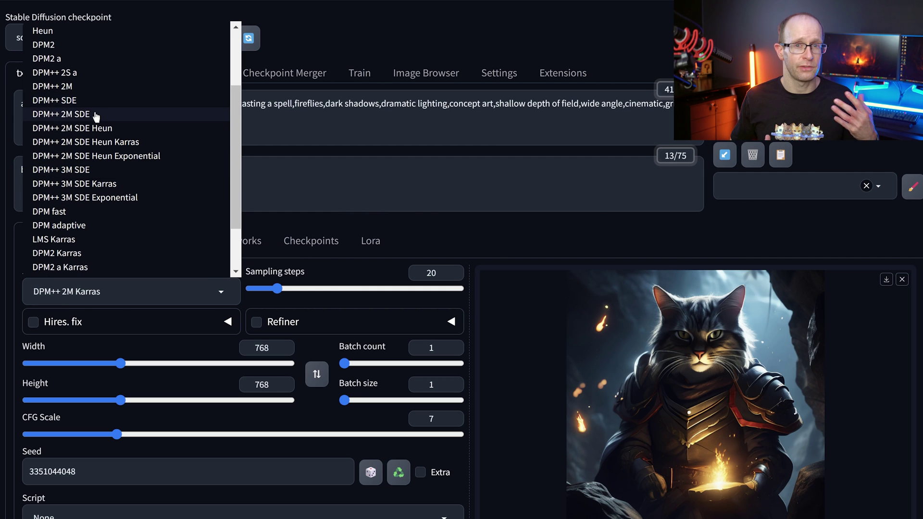
{"action": "scroll", "coordinate": [94, 102], "scroll_direction": "up", "scroll_amount": 2}
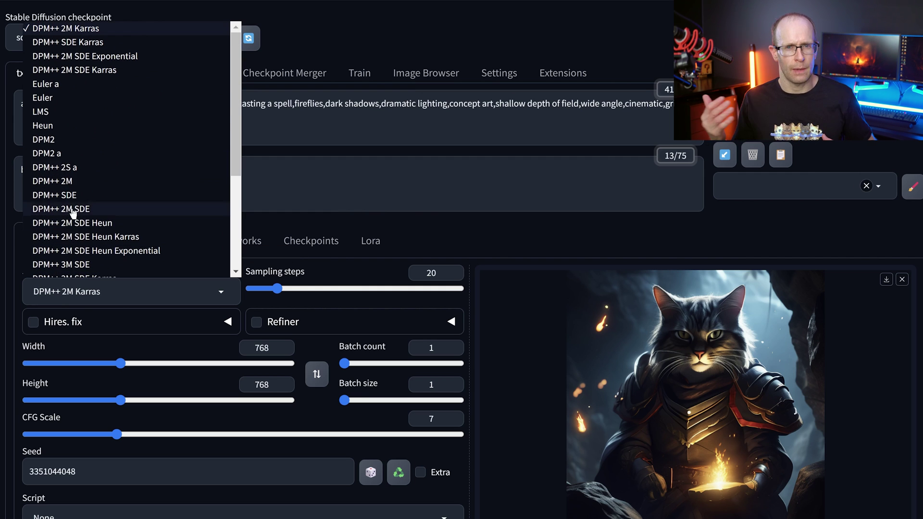
{"action": "left_click", "coordinate": [53, 103]}
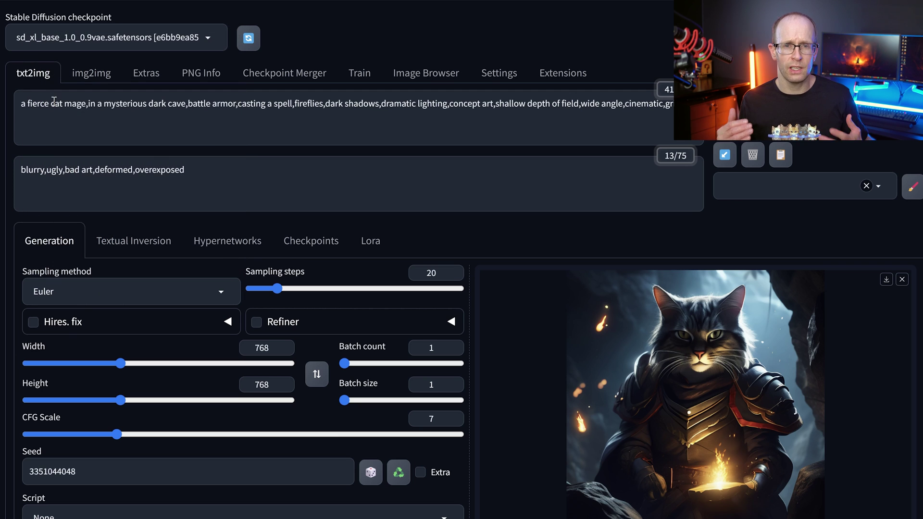
{"action": "left_click", "coordinate": [808, 116]}
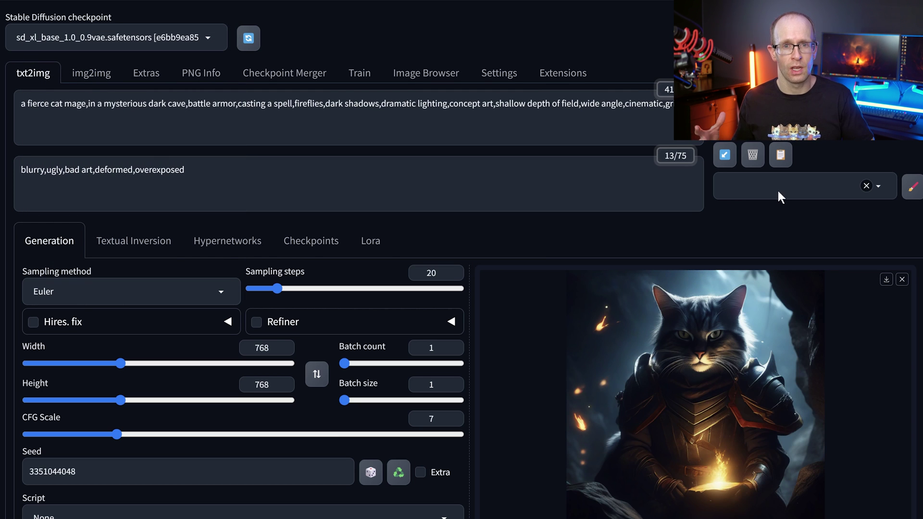
{"action": "left_click", "coordinate": [734, 387]}
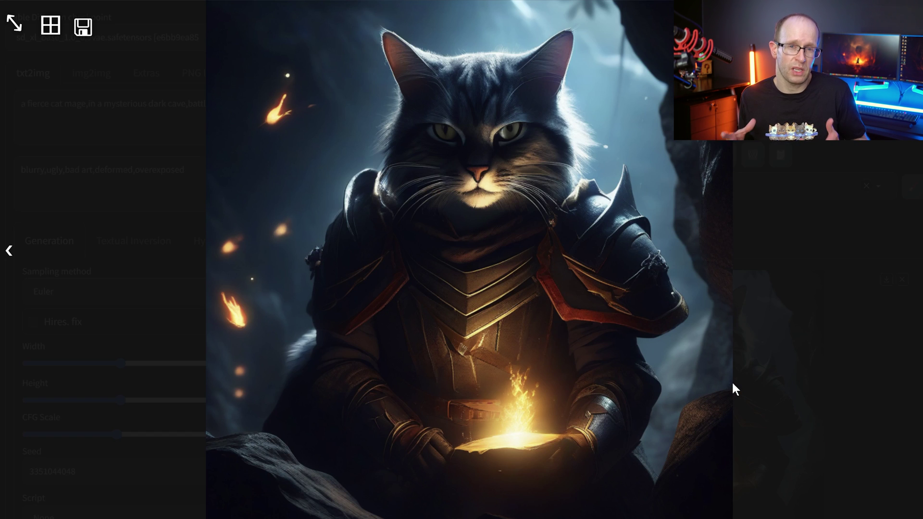
{"action": "left_click", "coordinate": [806, 313]}
Switch to DPM++ SDE Karras, generate, and view the glowing-book cat full screen.
{"action": "left_click", "coordinate": [125, 292]}
{"action": "scroll", "coordinate": [95, 176], "scroll_direction": "up", "scroll_amount": 3}
{"action": "left_click", "coordinate": [102, 39]}
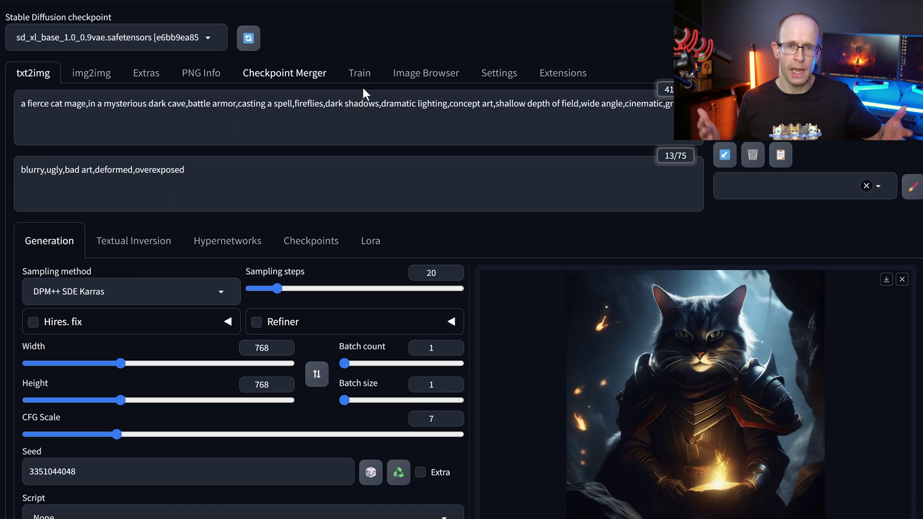
{"action": "left_click", "coordinate": [808, 116]}
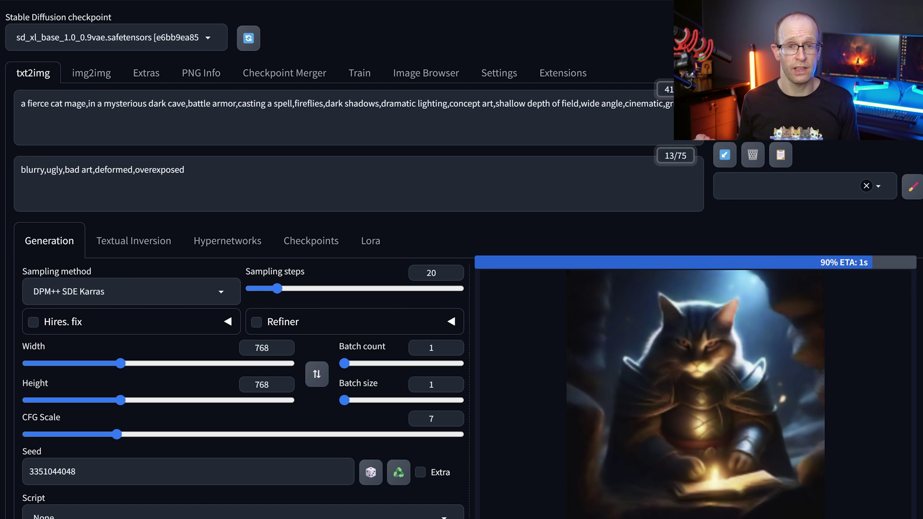
{"action": "left_click", "coordinate": [694, 424]}
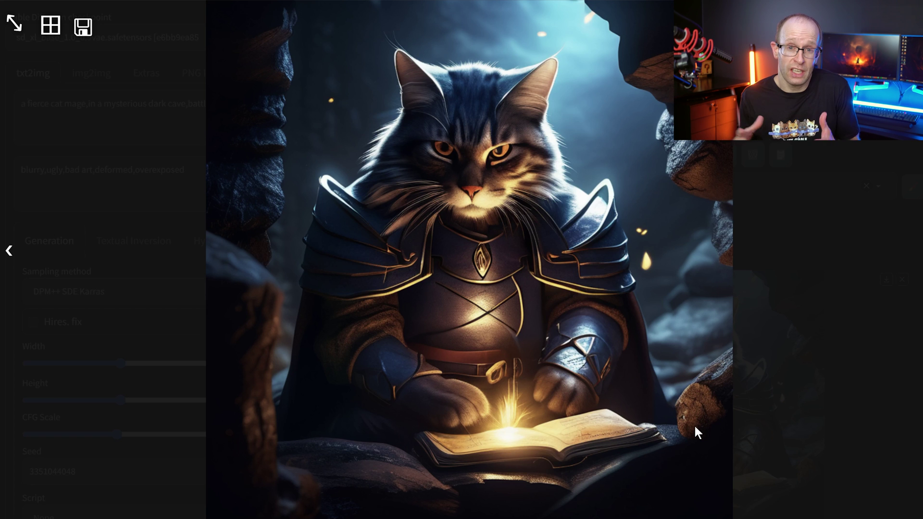
{"action": "left_click", "coordinate": [785, 308]}
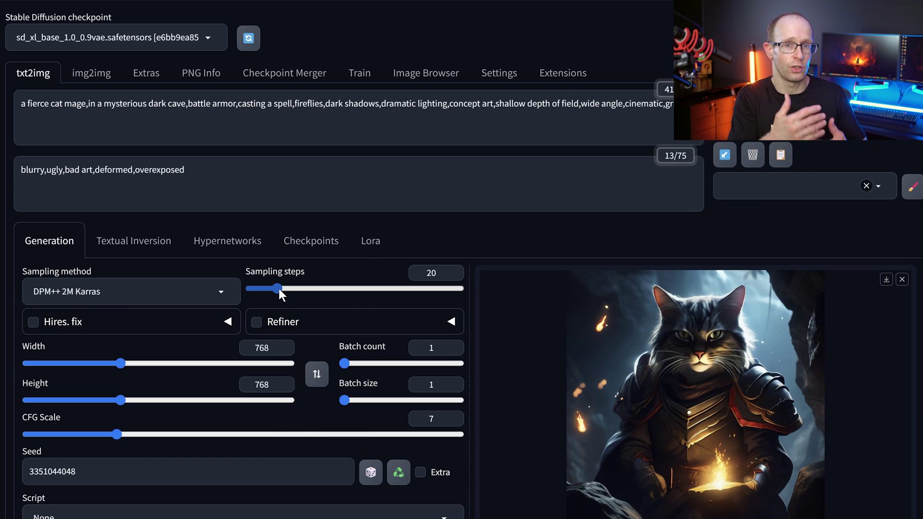
Drop sampling steps to 1 and regenerate, then raise through 5, 8, 10 and 12, regenerating each time.
{"action": "left_click_drag", "start_coordinate": [278, 287], "coordinate": [235, 290]}
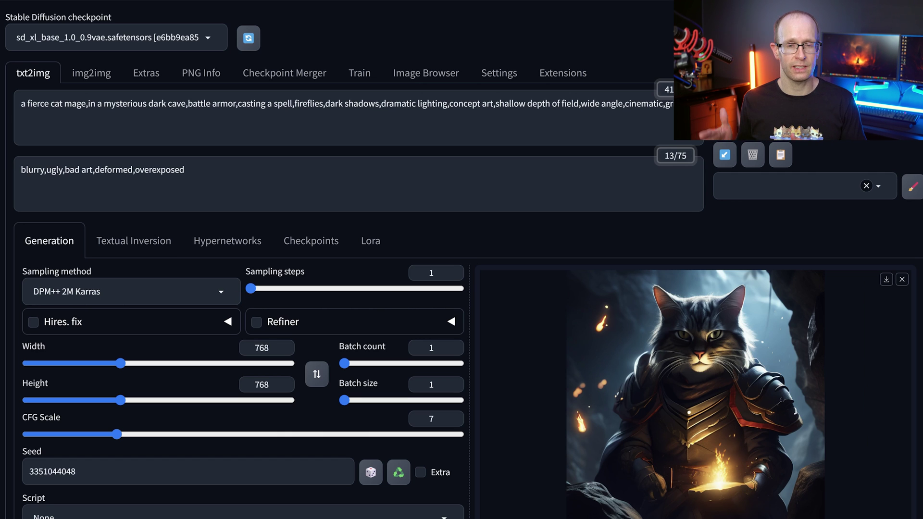
{"action": "key", "text": "ctrl+Return"}
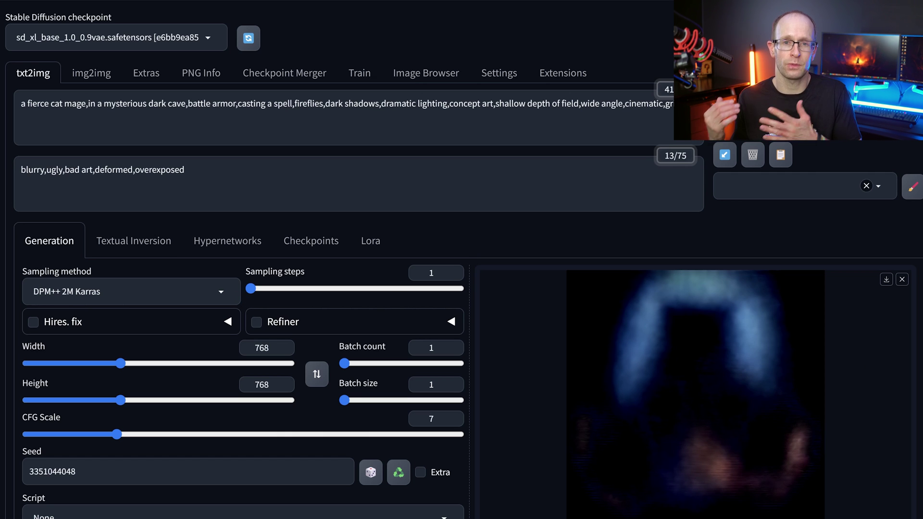
{"action": "key", "text": "Right"}
{"action": "key", "text": "Right"}
{"action": "key", "text": "Right"}
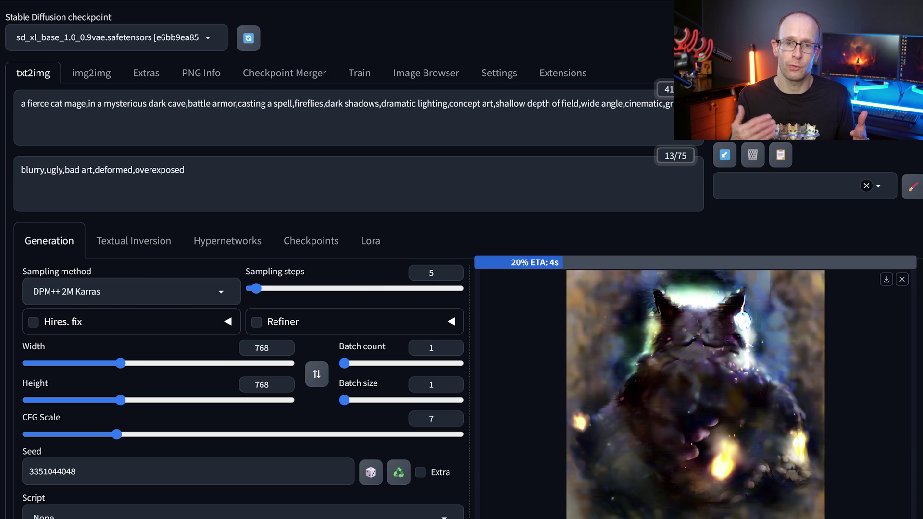
{"action": "key", "text": "Right"}
{"action": "key", "text": "Right"}
{"action": "key", "text": "Right"}
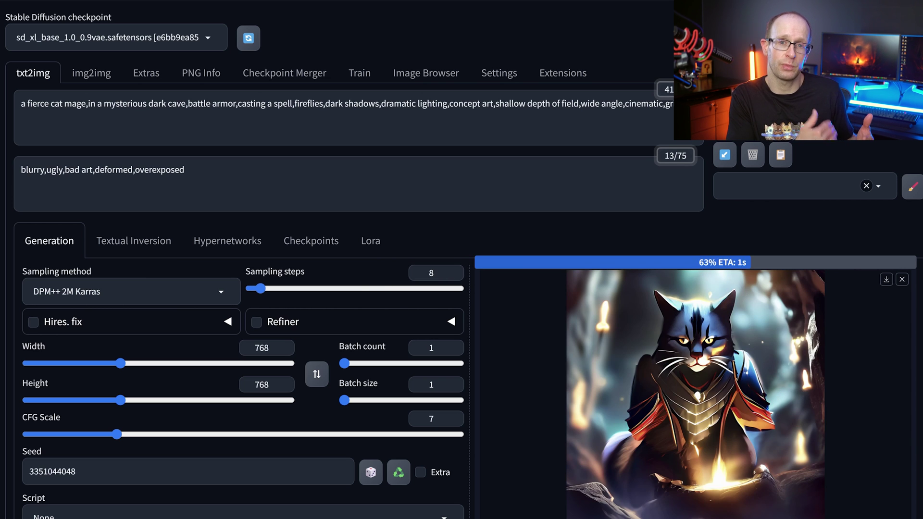
{"action": "key", "text": "Right"}
{"action": "key", "text": "Right"}
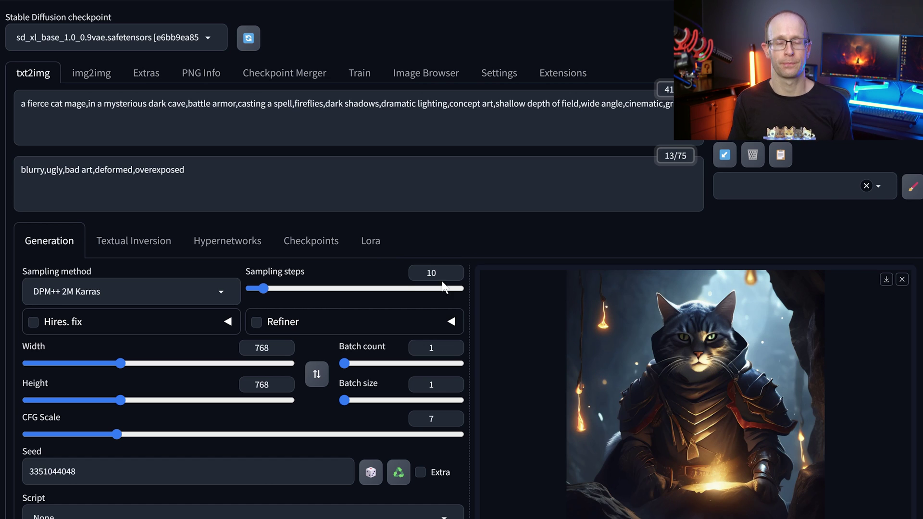
{"action": "key", "text": "Right"}
{"action": "key", "text": "Right"}
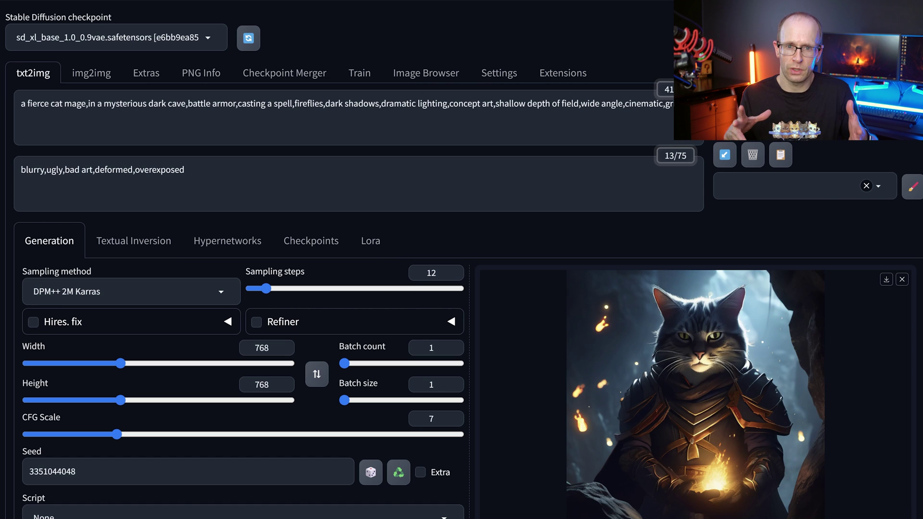
{"action": "left_click", "coordinate": [754, 472]}
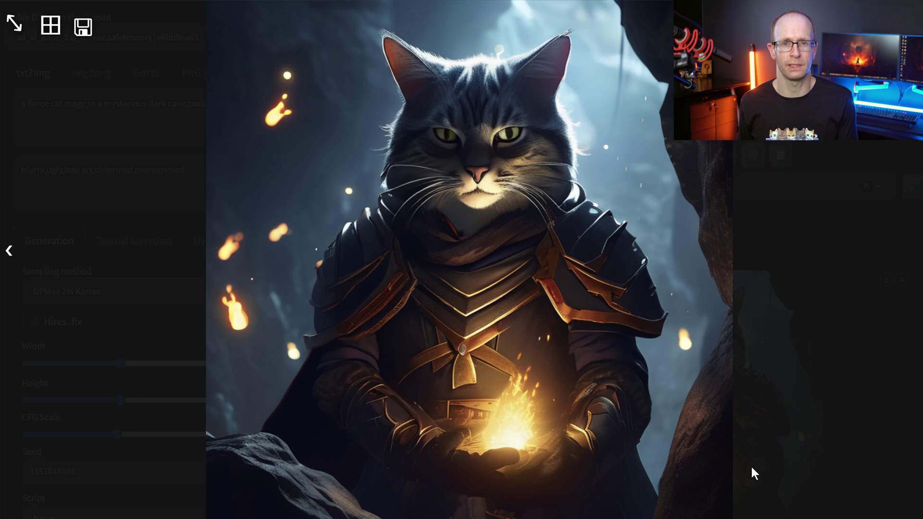
{"action": "left_click", "coordinate": [751, 468]}
Enable Hires. fix with the ESRGAN_4x upscaler, adjust Hires steps, and set denoising strength to 0.6.
{"action": "left_click", "coordinate": [33, 322]}
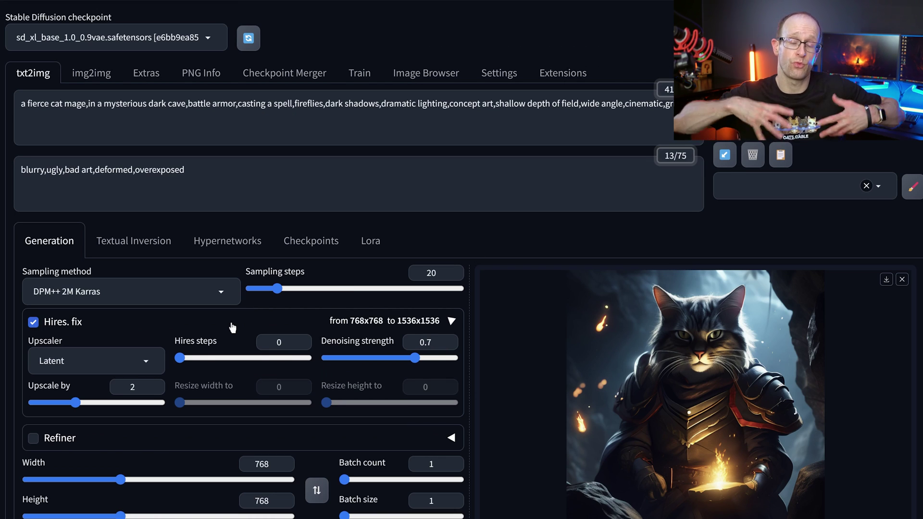
{"action": "left_click", "coordinate": [143, 360]}
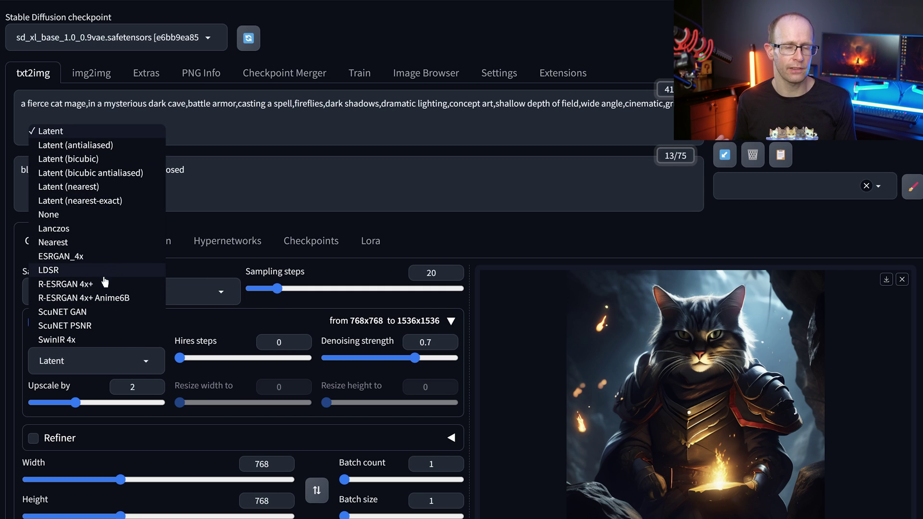
{"action": "left_click", "coordinate": [81, 257]}
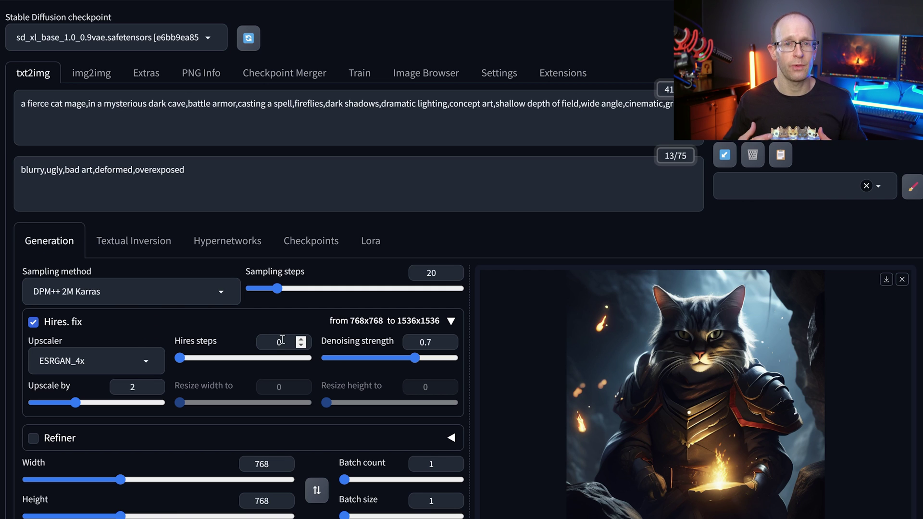
{"action": "left_click_drag", "start_coordinate": [282, 340], "coordinate": [265, 343]}
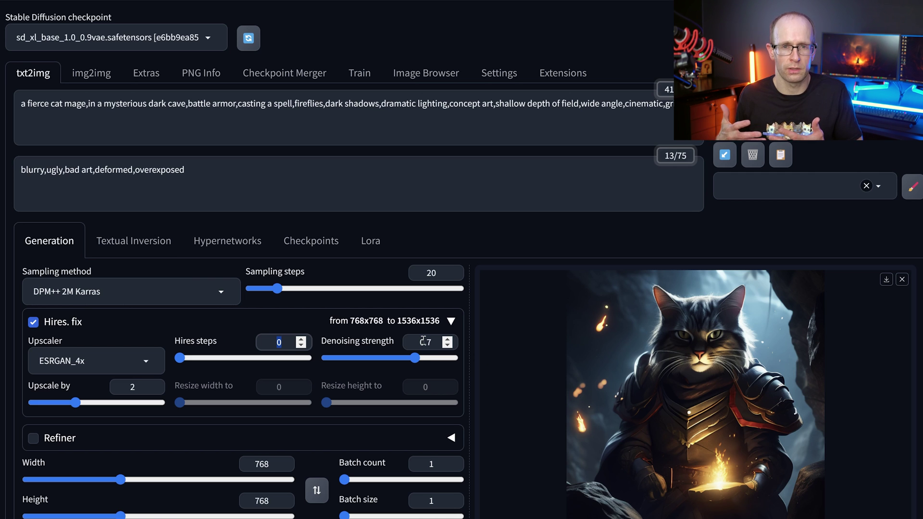
{"action": "mouse_move", "coordinate": [416, 355]}
{"action": "left_mouse_down"}
{"action": "mouse_move", "coordinate": [439, 353]}
{"action": "mouse_move", "coordinate": [378, 356]}
{"action": "mouse_move", "coordinate": [401, 357]}
{"action": "left_mouse_up"}
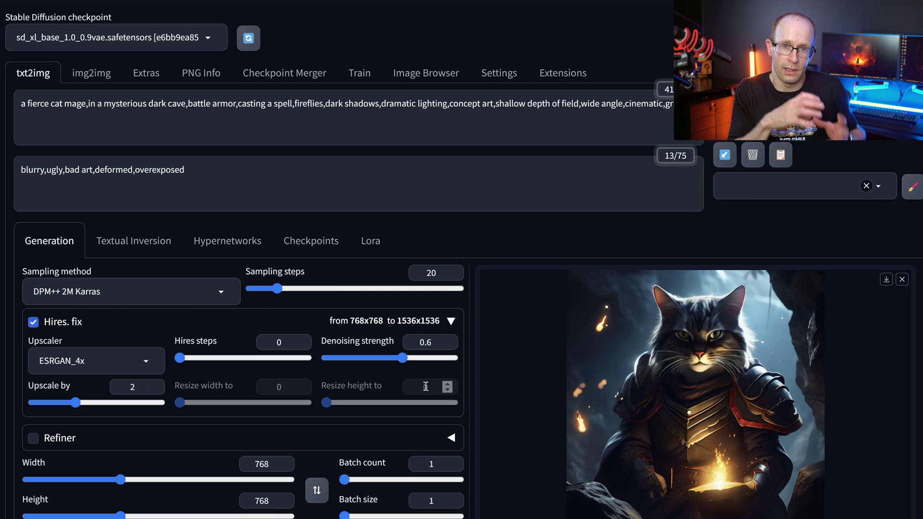
Generate the 1536×1536 upscaled cat mage and view it full screen.
{"action": "left_click", "coordinate": [813, 115]}
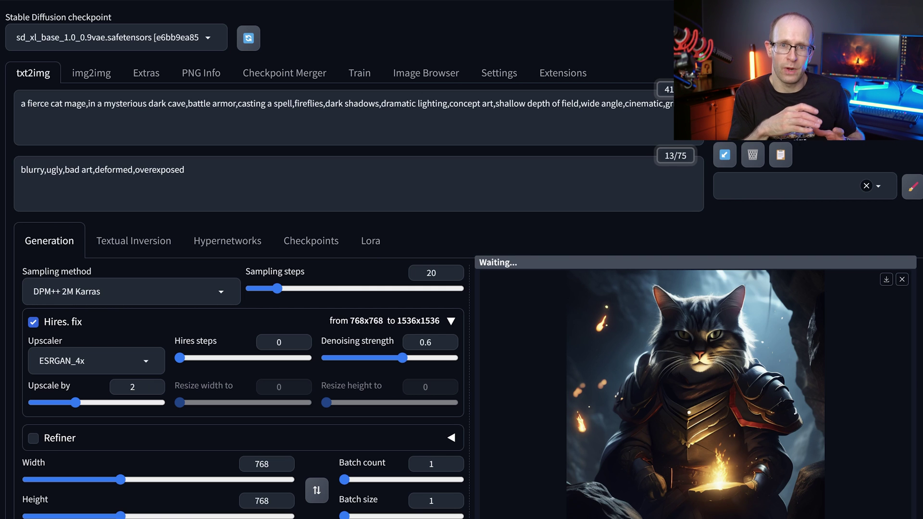
{"action": "left_click", "coordinate": [685, 423]}
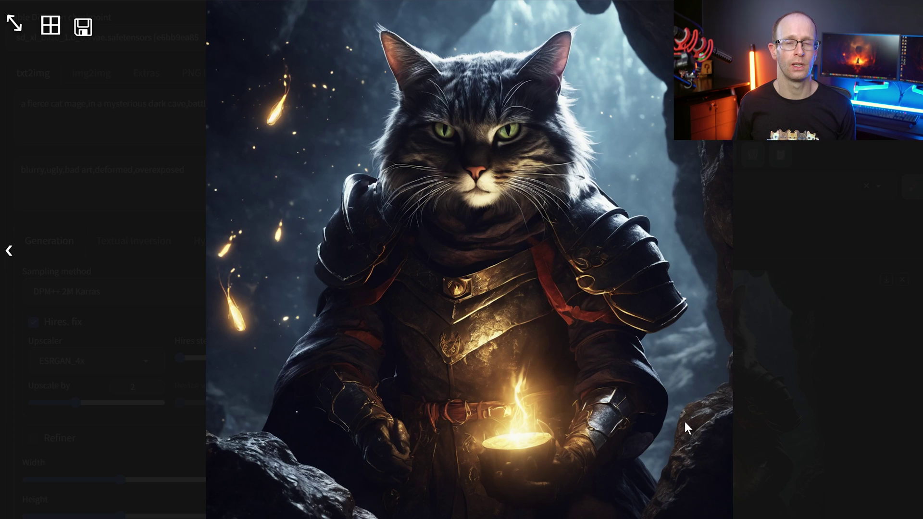
{"action": "left_click", "coordinate": [426, 312]}
Turn off Hires. fix, enable and expand the Refiner to show its 0.8 switch point, then disable and collapse it.
{"action": "left_click", "coordinate": [33, 321]}
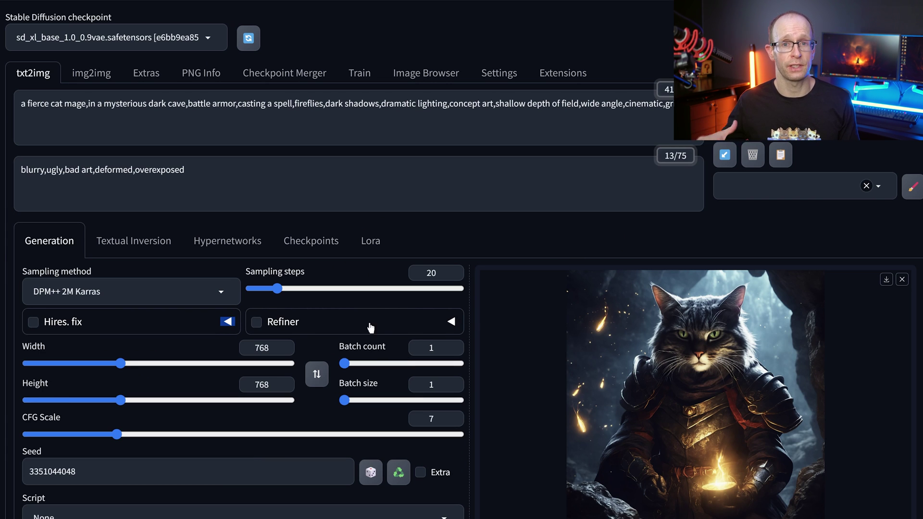
{"action": "left_click", "coordinate": [257, 322]}
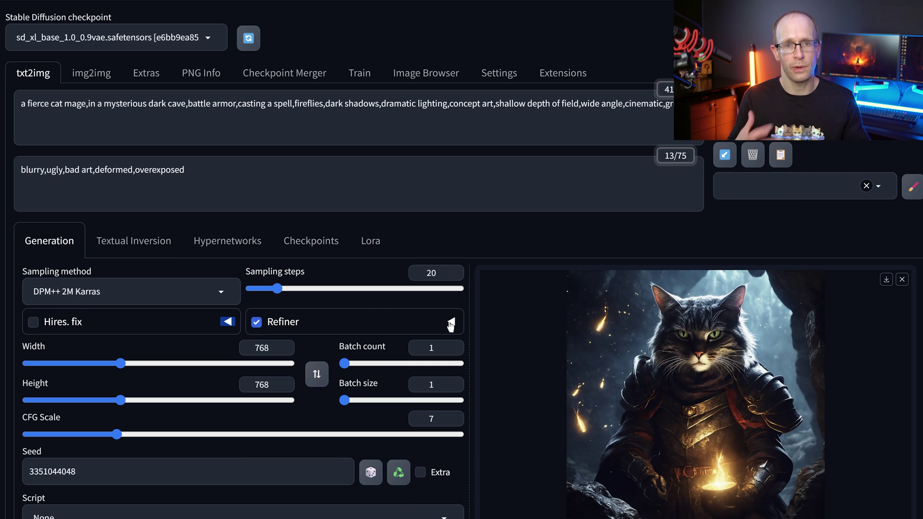
{"action": "left_click", "coordinate": [451, 321]}
{"action": "scroll", "coordinate": [389, 343], "scroll_direction": "down", "scroll_amount": 2}
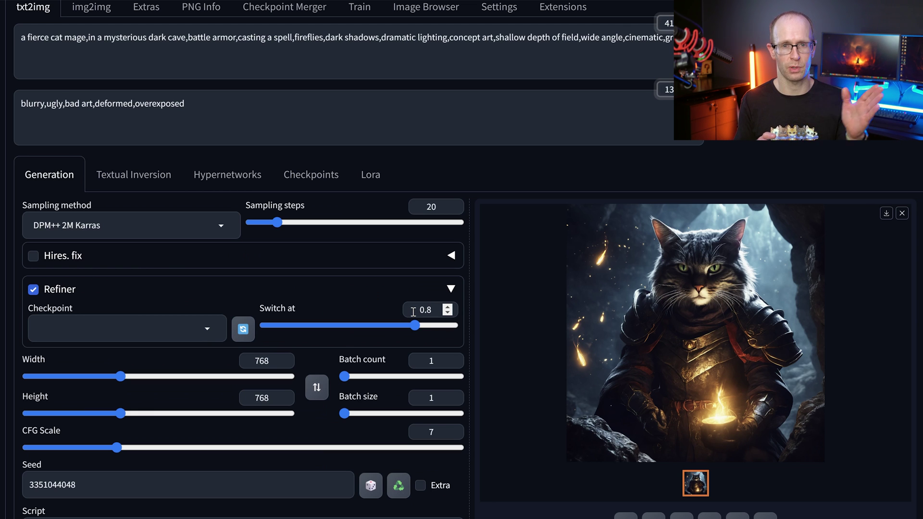
{"action": "left_click", "coordinate": [34, 289]}
{"action": "left_click", "coordinate": [451, 289]}
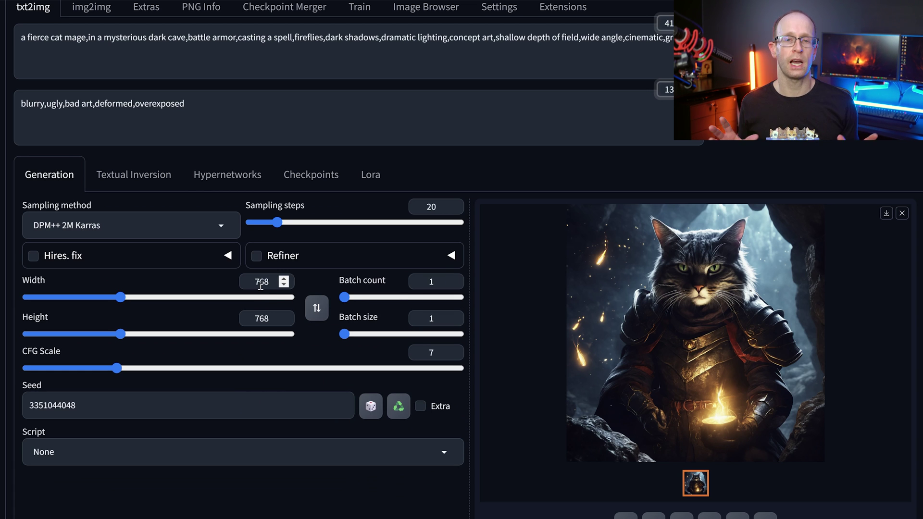
Set Batch size to 5 and reset the Seed to -1 for random seeds.
{"action": "double_click", "coordinate": [264, 315]}
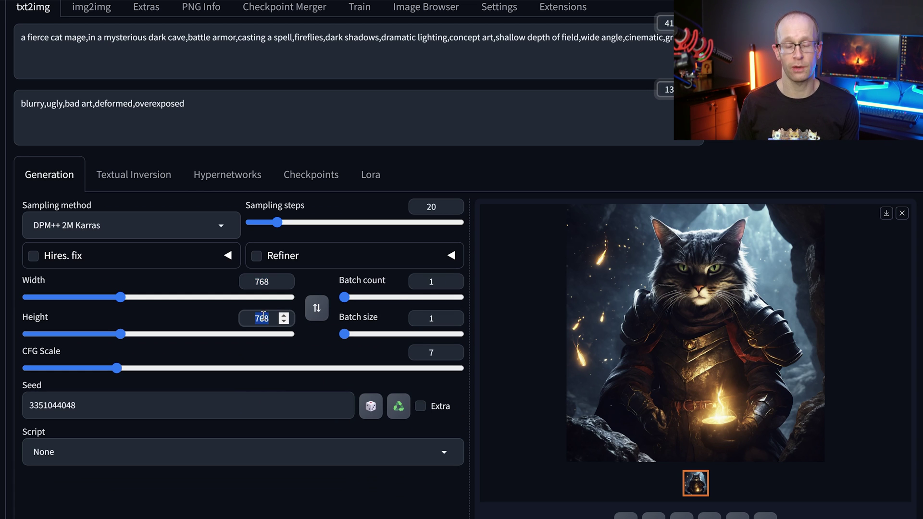
{"action": "double_click", "coordinate": [416, 286]}
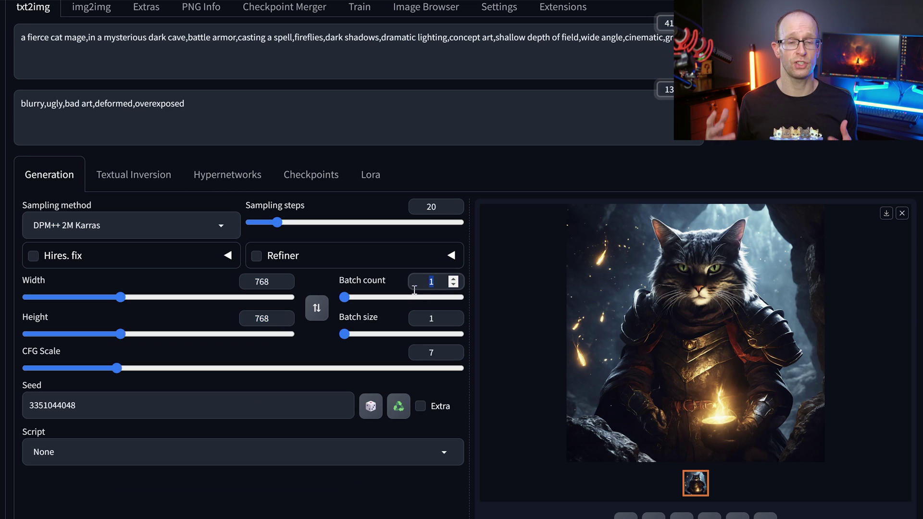
{"action": "double_click", "coordinate": [436, 319]}
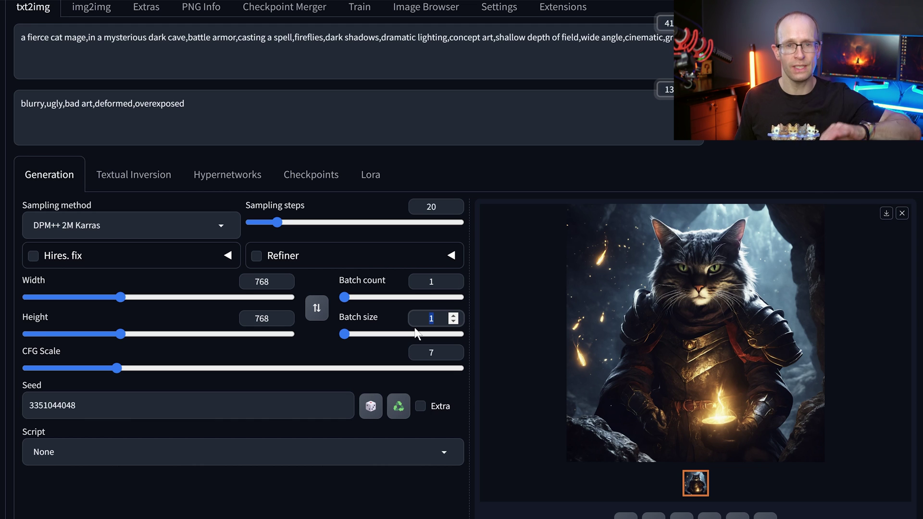
{"action": "type", "text": "5"}
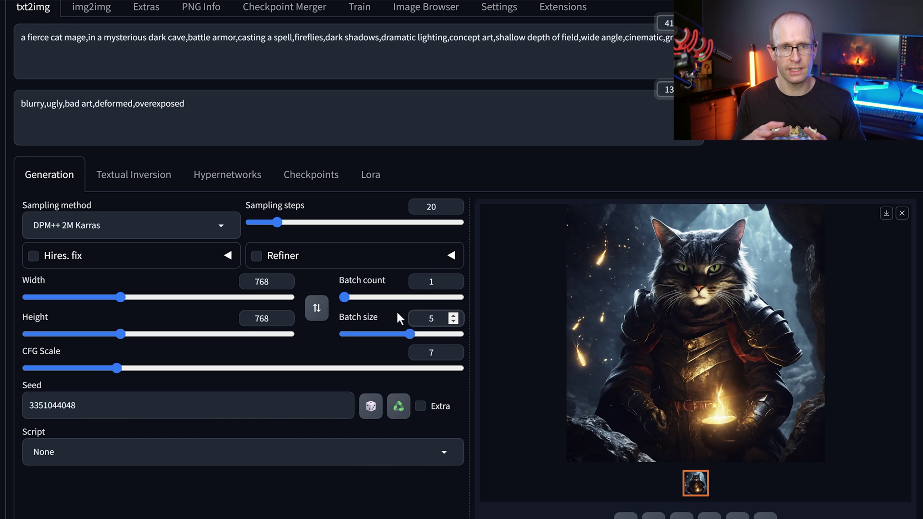
{"action": "double_click", "coordinate": [171, 406]}
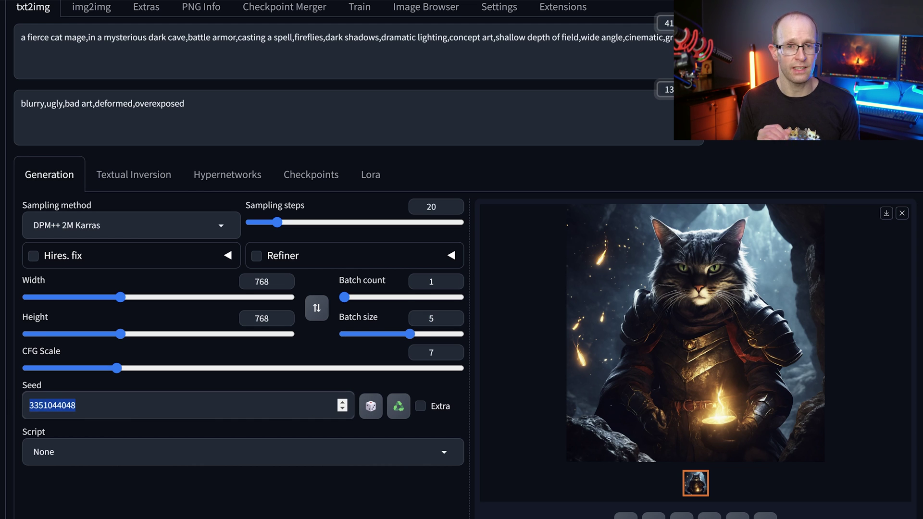
{"action": "left_click", "coordinate": [370, 406]}
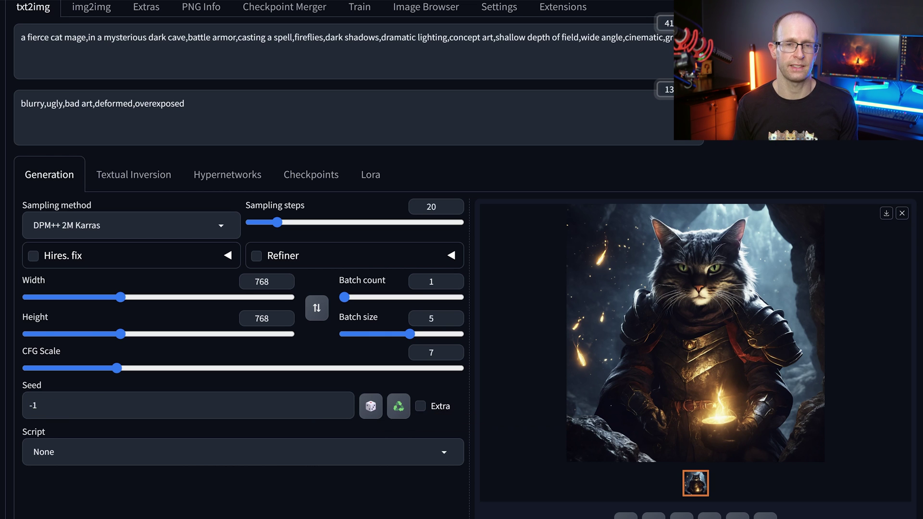
Generate the batch of five cat mage images and browse them full size.
{"action": "left_click", "coordinate": [813, 31]}
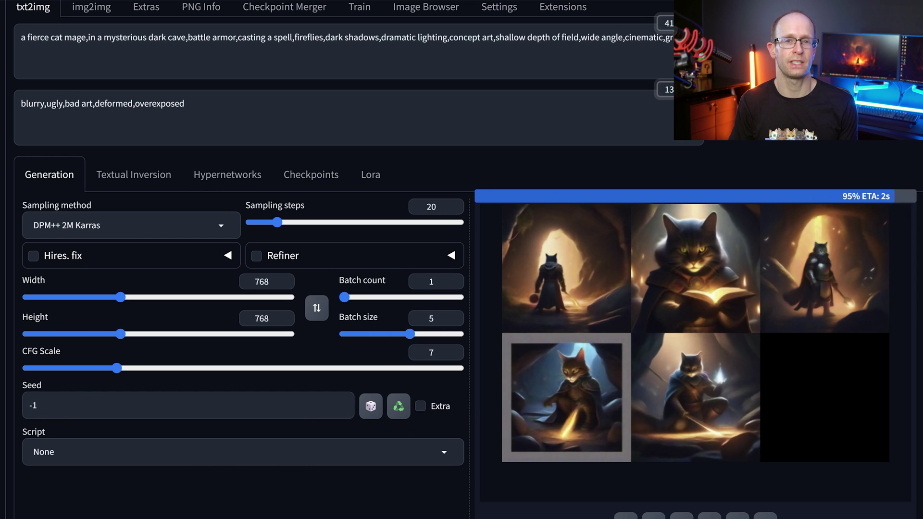
{"action": "left_click", "coordinate": [573, 261]}
{"action": "key", "text": "Right"}
{"action": "key", "text": "Right"}
{"action": "key", "text": "Right"}
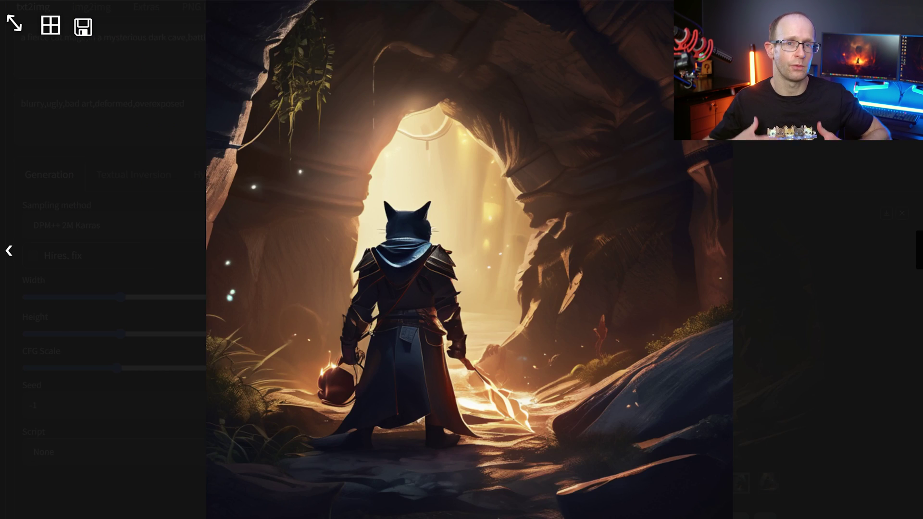
{"action": "key", "text": "Right"}
{"action": "key", "text": "Right"}
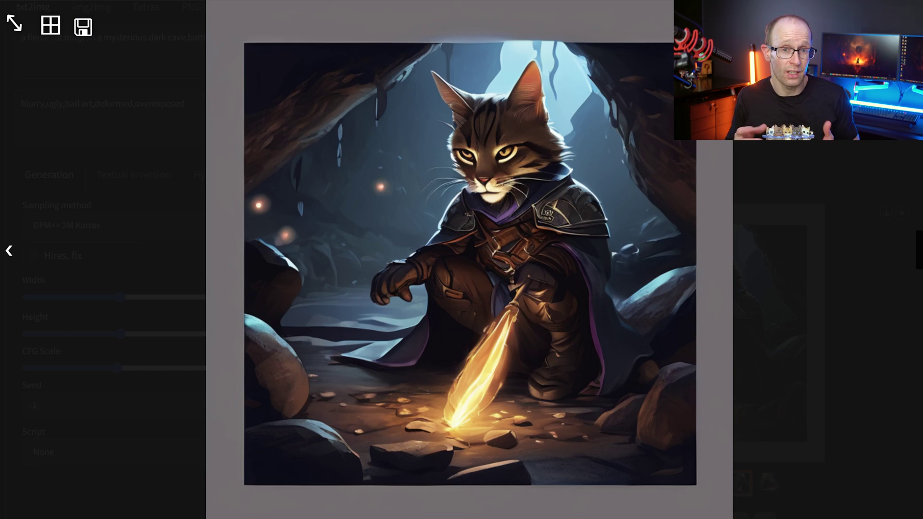
{"action": "key", "text": "Escape"}
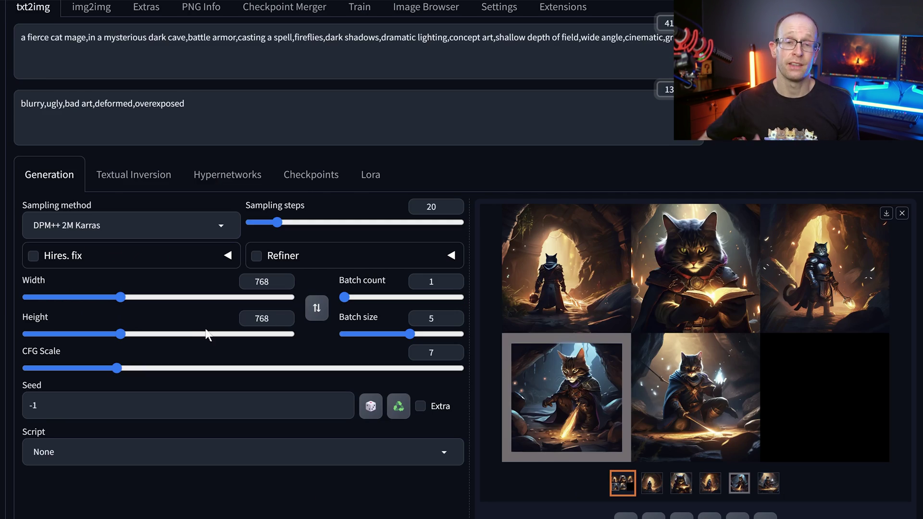
Lower the CFG Scale slider to 2.
{"action": "double_click", "coordinate": [49, 349]}
{"action": "left_click_drag", "start_coordinate": [36, 351], "coordinate": [22, 353]}
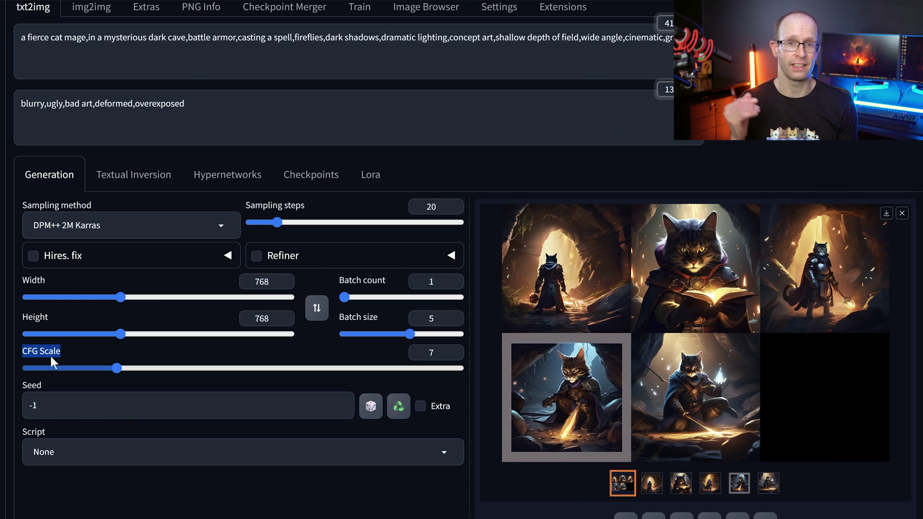
{"action": "left_click", "coordinate": [81, 355]}
{"action": "left_click_drag", "start_coordinate": [117, 365], "coordinate": [44, 369]}
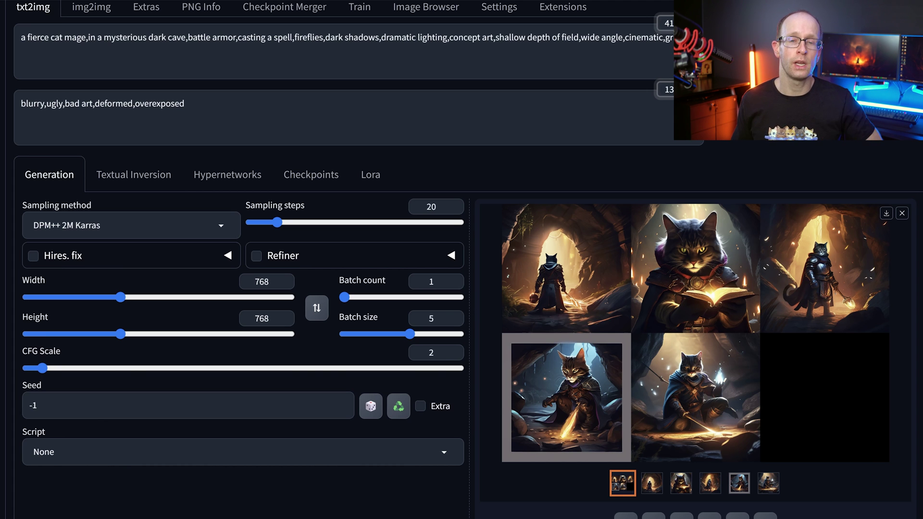
Generate a new batch at CFG 2 and step through the images full size.
{"action": "left_click", "coordinate": [860, 48]}
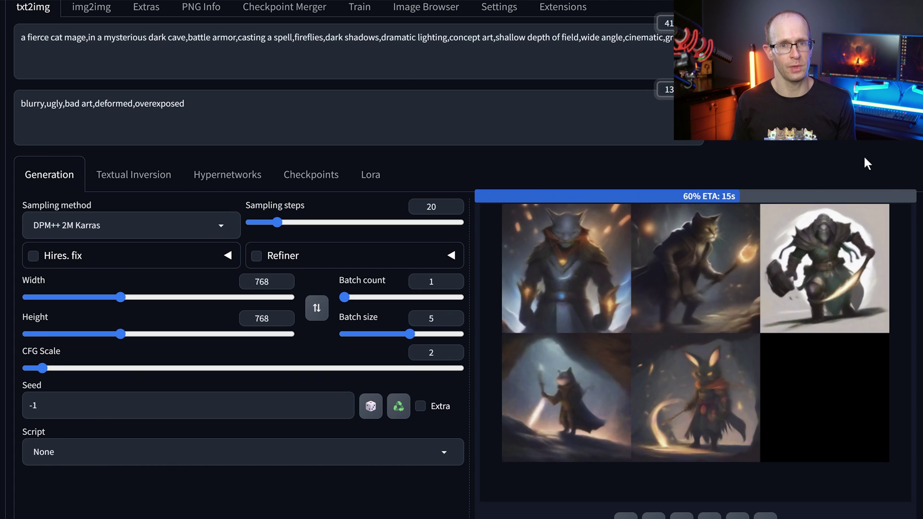
{"action": "left_click", "coordinate": [495, 362]}
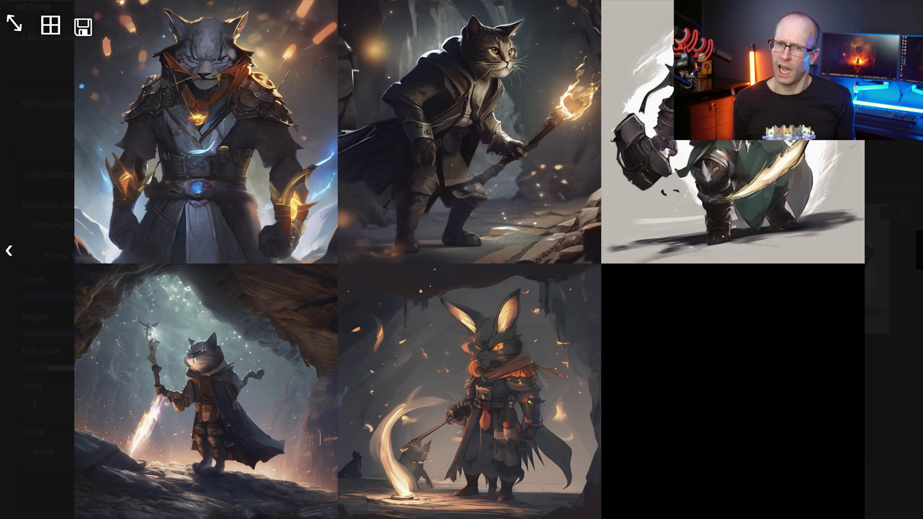
{"action": "key", "text": "Right"}
{"action": "key", "text": "Right"}
{"action": "key", "text": "Right"}
{"action": "key", "text": "Right"}
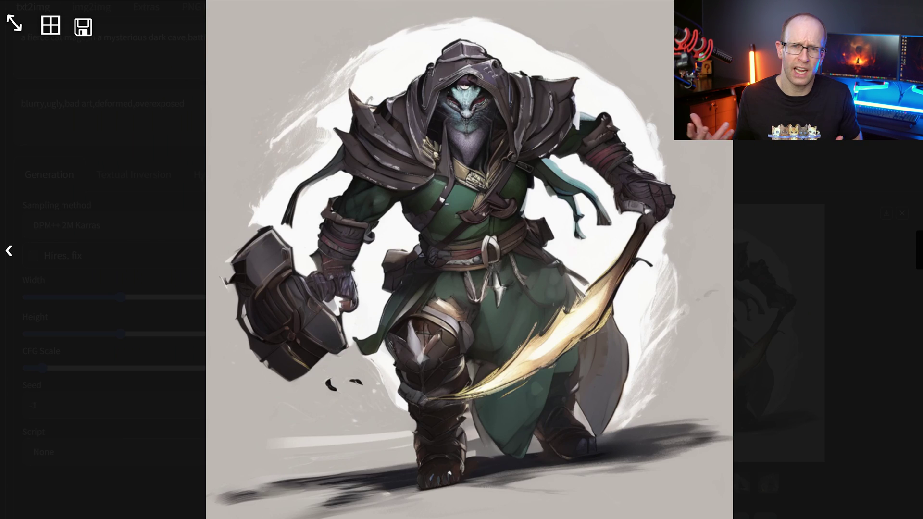
{"action": "key", "text": "Right"}
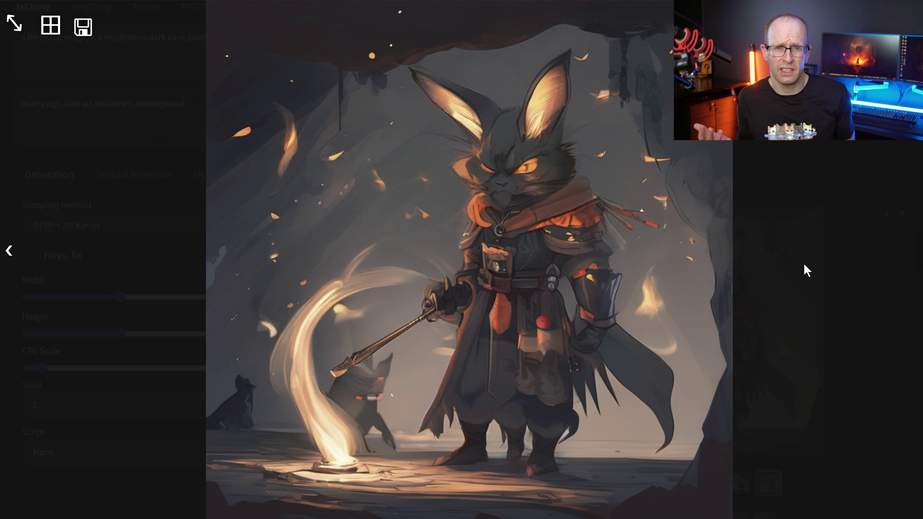
{"action": "left_click", "coordinate": [818, 261]}
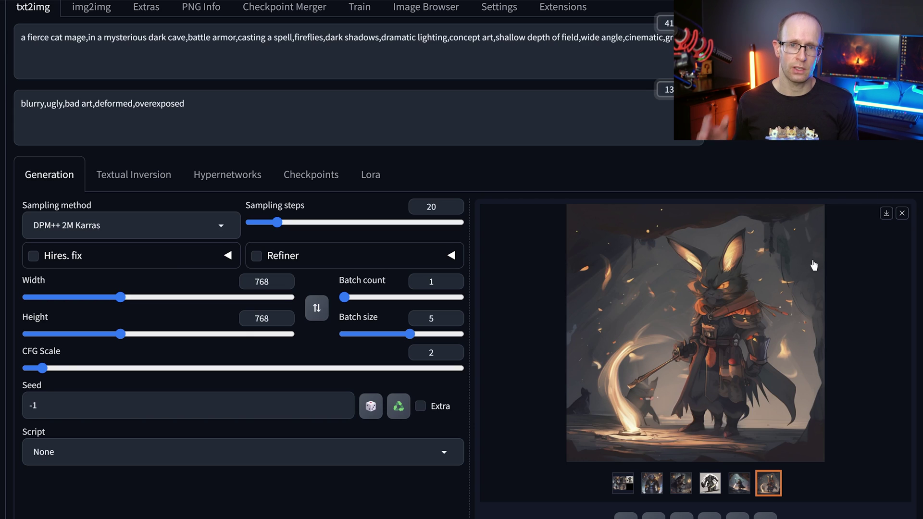
Raise CFG Scale to 12 and generate a new batch of five images.
{"action": "left_click_drag", "start_coordinate": [38, 367], "coordinate": [191, 368]}
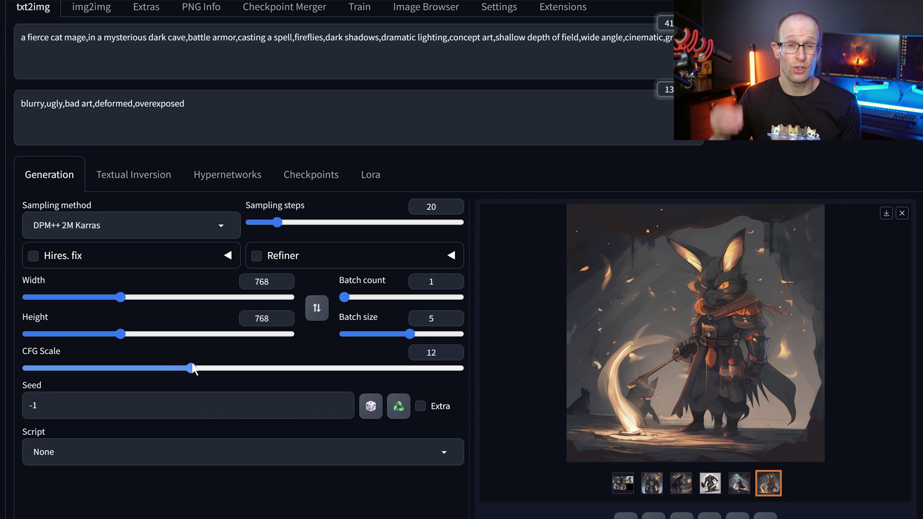
{"action": "left_click", "coordinate": [873, 148]}
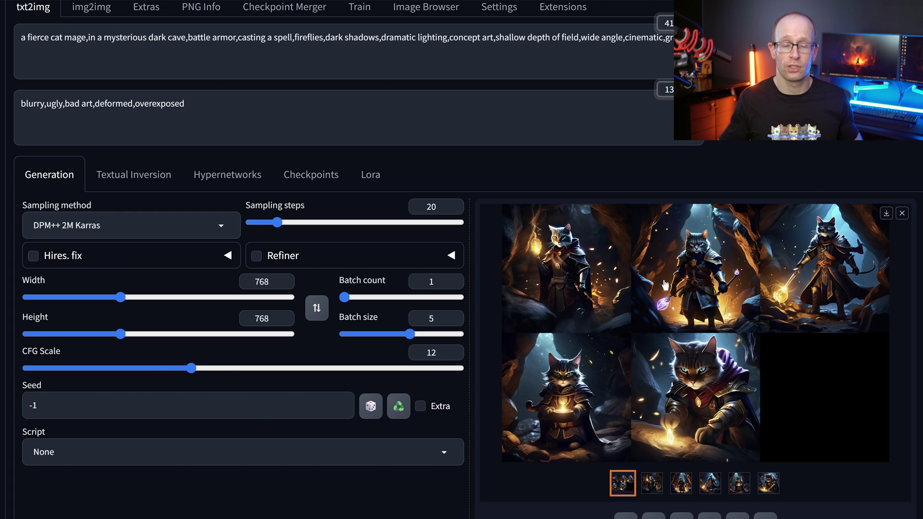
{"action": "left_click", "coordinate": [658, 279]}
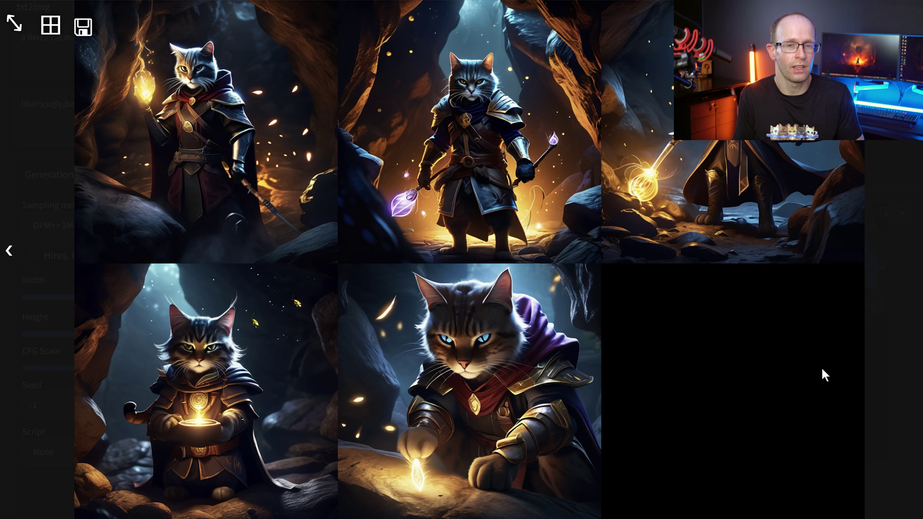
Browse all five CFG 12 images full size, then select the current seed value.
{"action": "left_click", "coordinate": [919, 250]}
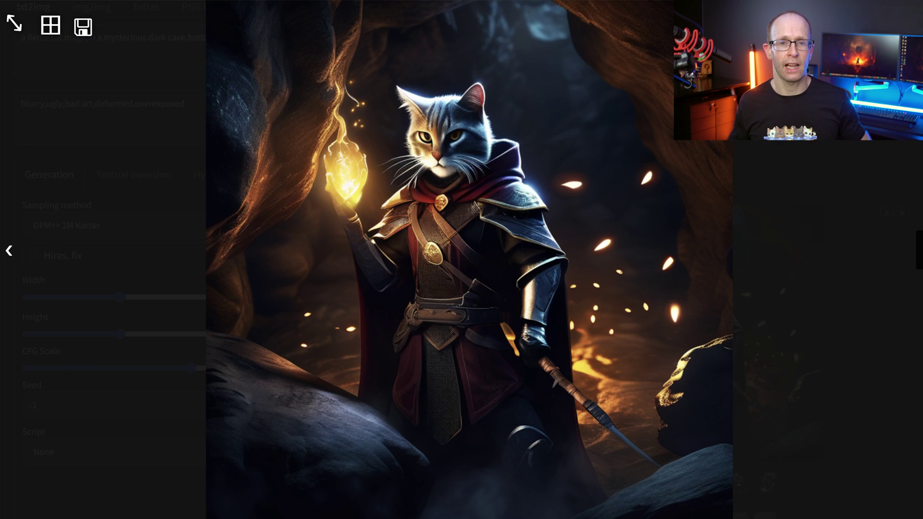
{"action": "left_click", "coordinate": [919, 250]}
{"action": "left_click", "coordinate": [919, 250]}
{"action": "left_click", "coordinate": [919, 250]}
{"action": "left_click", "coordinate": [919, 250]}
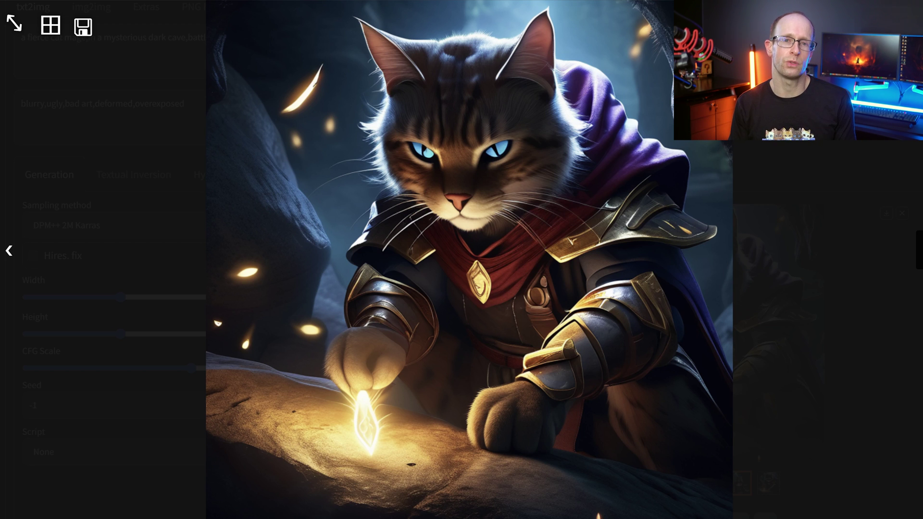
{"action": "left_click", "coordinate": [904, 311]}
{"action": "left_click_drag", "start_coordinate": [24, 405], "coordinate": [236, 411]}
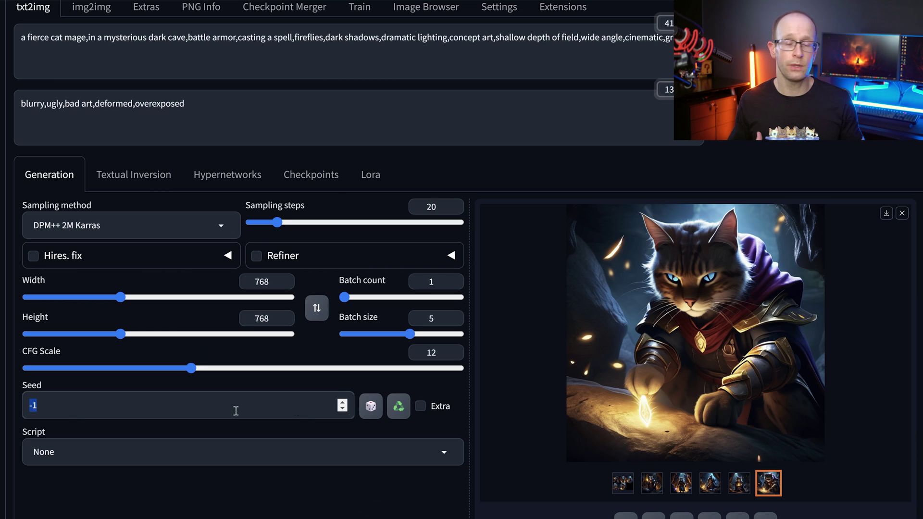
{"action": "left_click", "coordinate": [422, 406]}
{"action": "scroll", "coordinate": [416, 404], "scroll_direction": "down", "scroll_amount": 2}
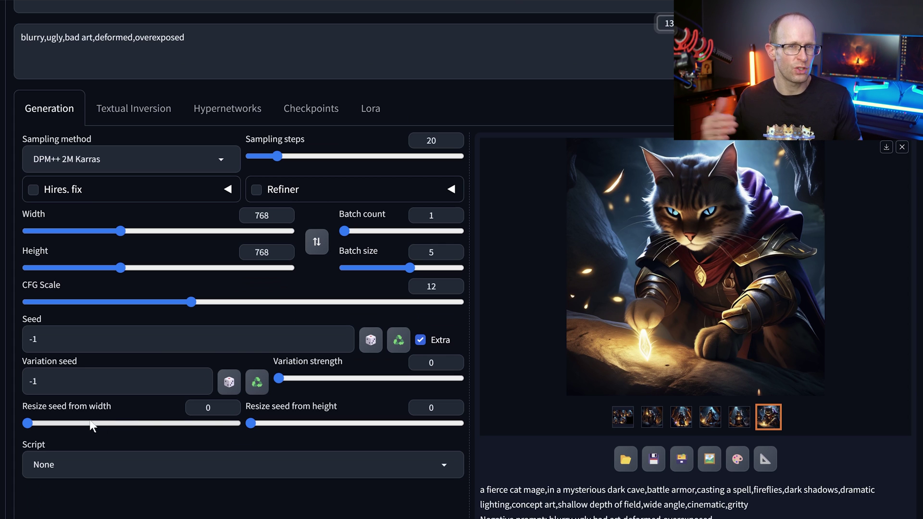
{"action": "left_click", "coordinate": [420, 340]}
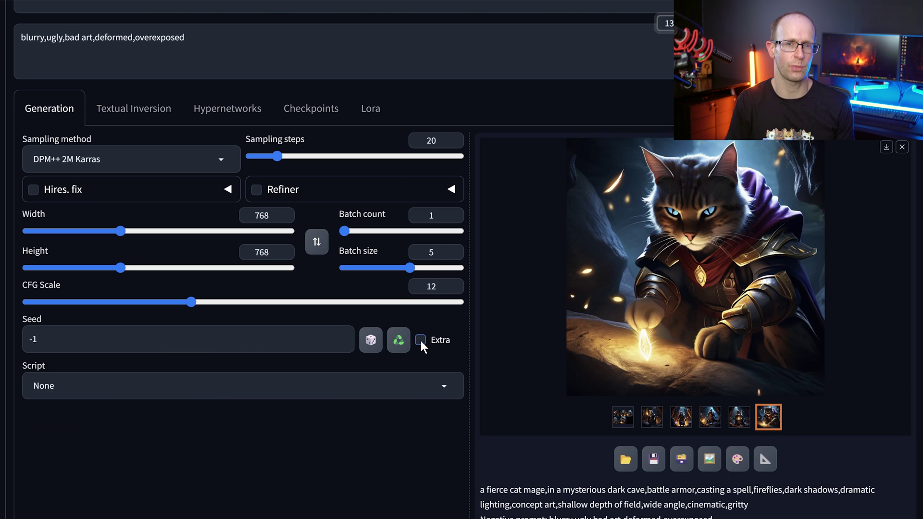
{"action": "left_click", "coordinate": [445, 384]}
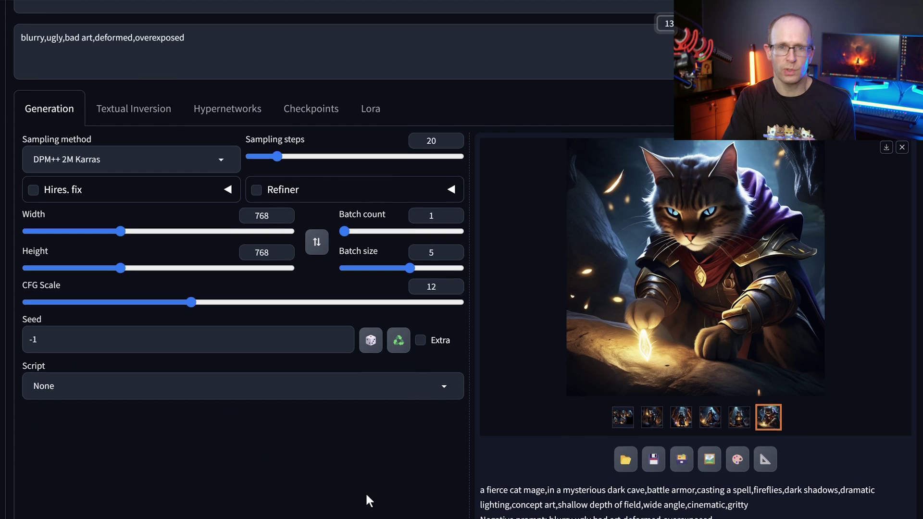
{"action": "scroll", "coordinate": [366, 493], "scroll_direction": "up", "scroll_amount": 2}
After reviewing the latest cat image, bring CFG Scale down from 12 to 7.
{"action": "scroll", "coordinate": [332, 488], "scroll_direction": "up", "scroll_amount": 2}
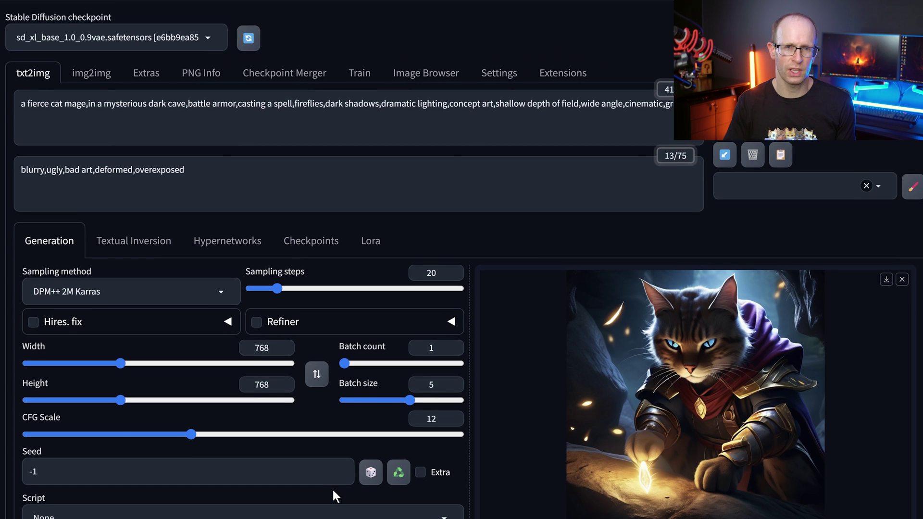
{"action": "scroll", "coordinate": [336, 481], "scroll_direction": "down", "scroll_amount": 2}
{"action": "left_click", "coordinate": [878, 381]}
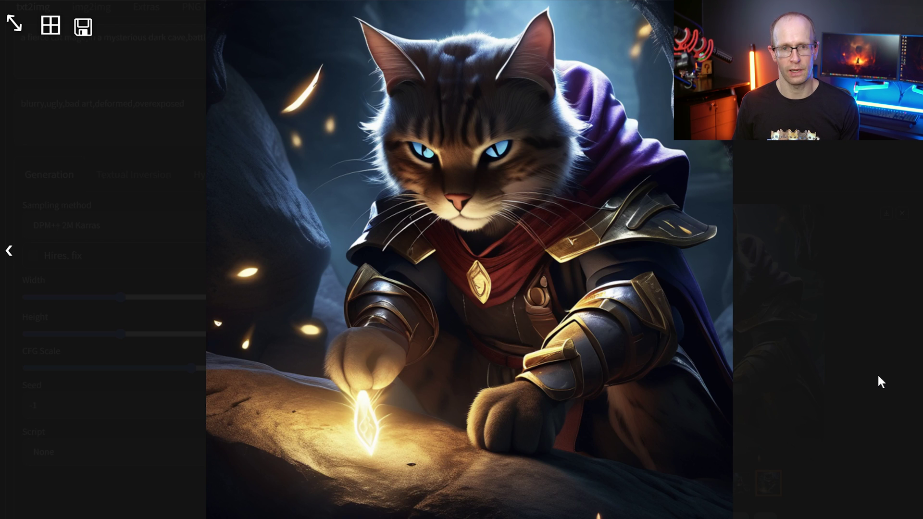
{"action": "left_click", "coordinate": [852, 377]}
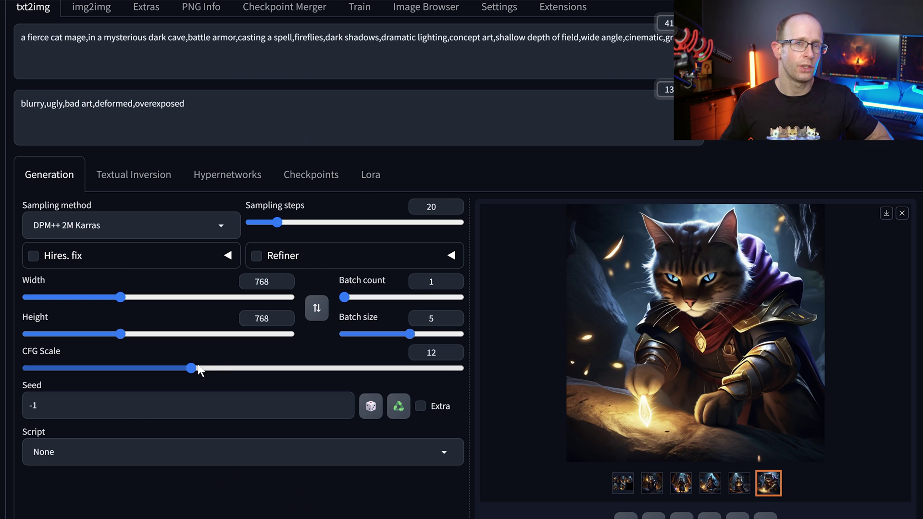
{"action": "left_click_drag", "start_coordinate": [198, 367], "coordinate": [171, 368]}
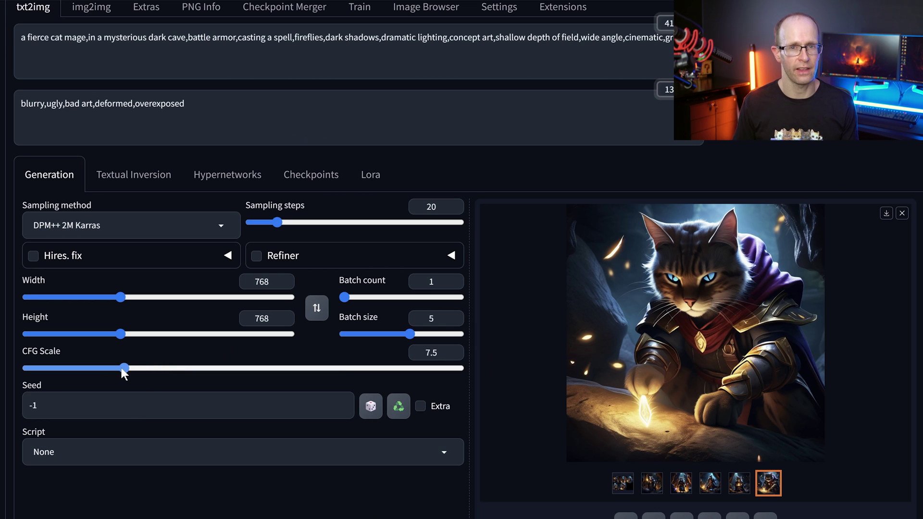
{"action": "left_click", "coordinate": [100, 403]}
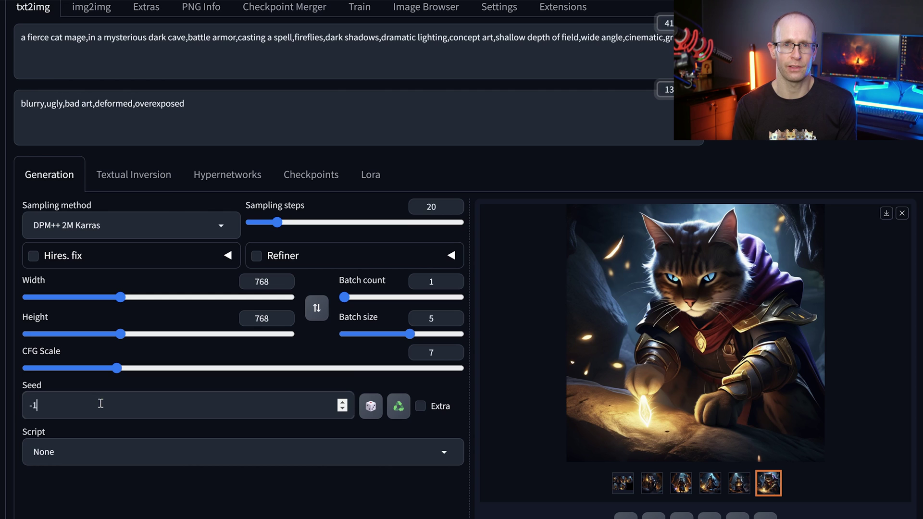